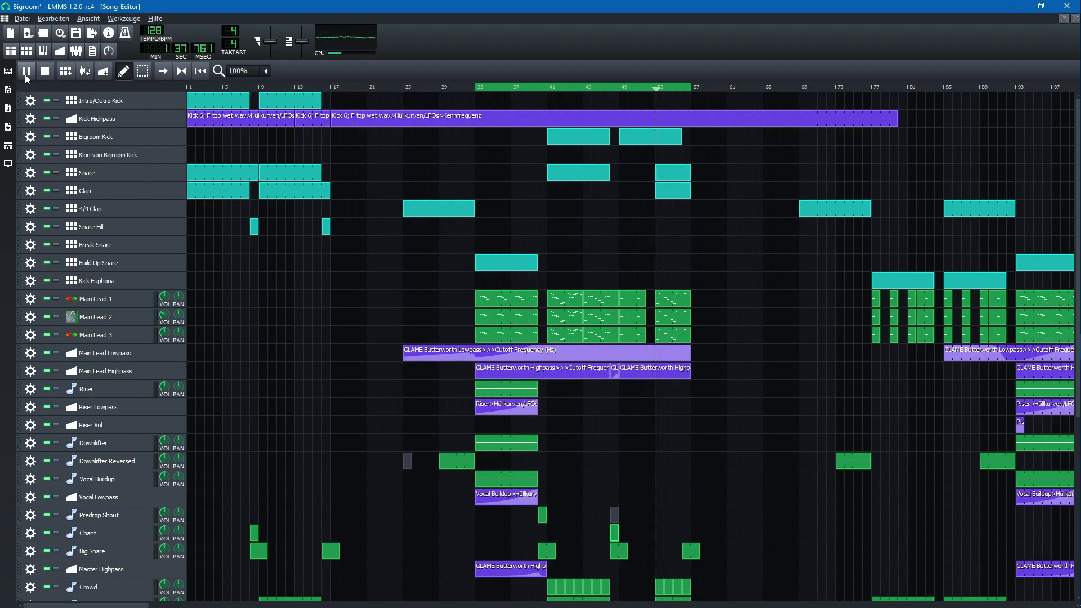
Look over the tracks of the whole arrangement and stop the song playback
scroll(504, 280, down, 5)
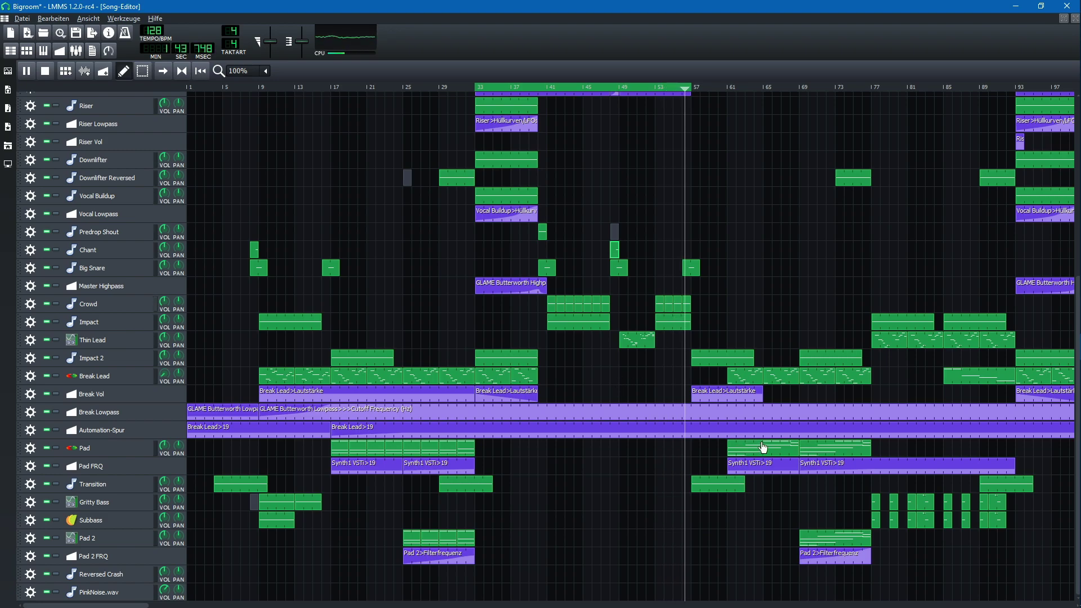
scroll(762, 448, up, 4)
click(48, 73)
click(48, 72)
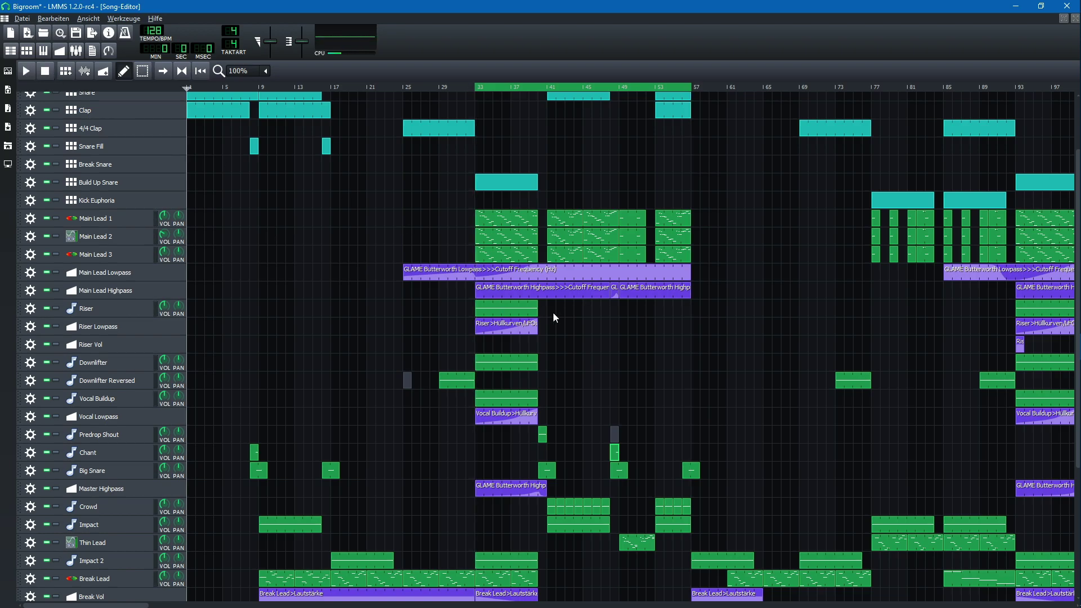
scroll(282, 263, up, 2)
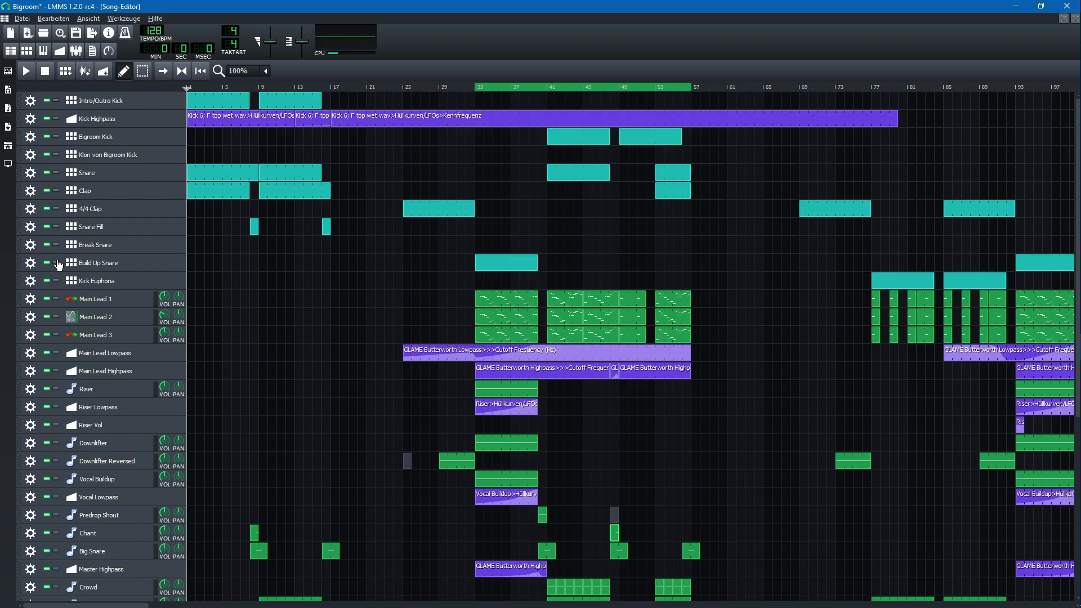
Solo the Build Up Snare track and release the solo, and play the first Riser clip in the piano roll
click(56, 263)
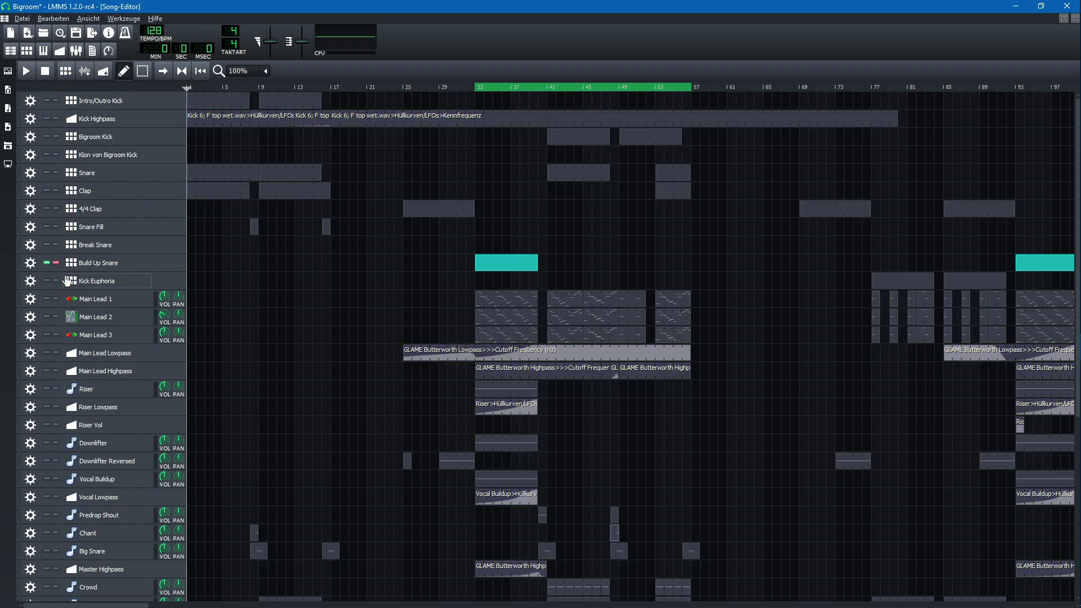
click(57, 263)
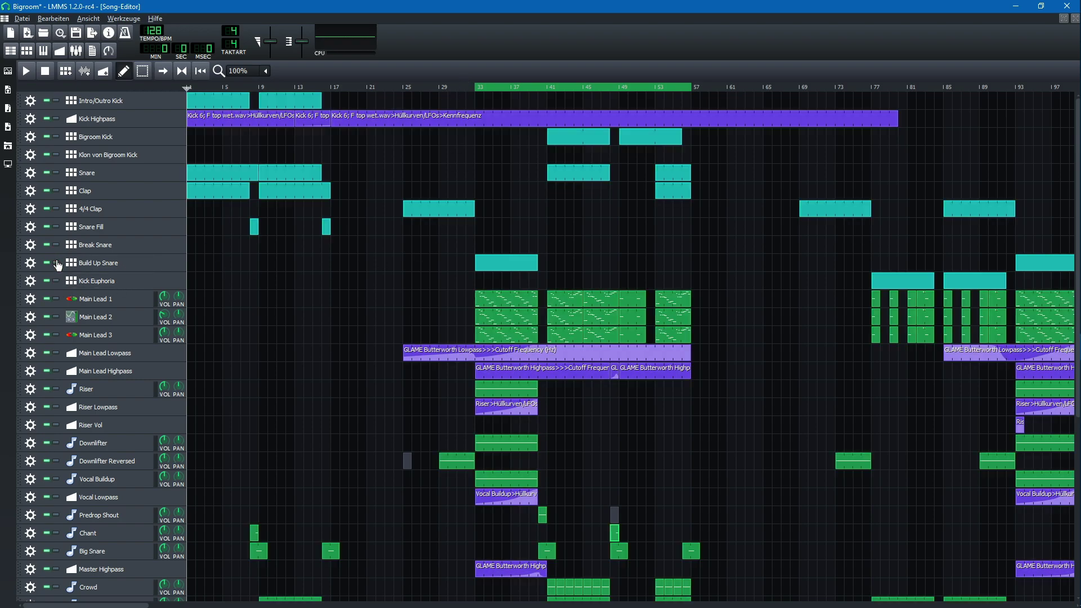
double_click(481, 389)
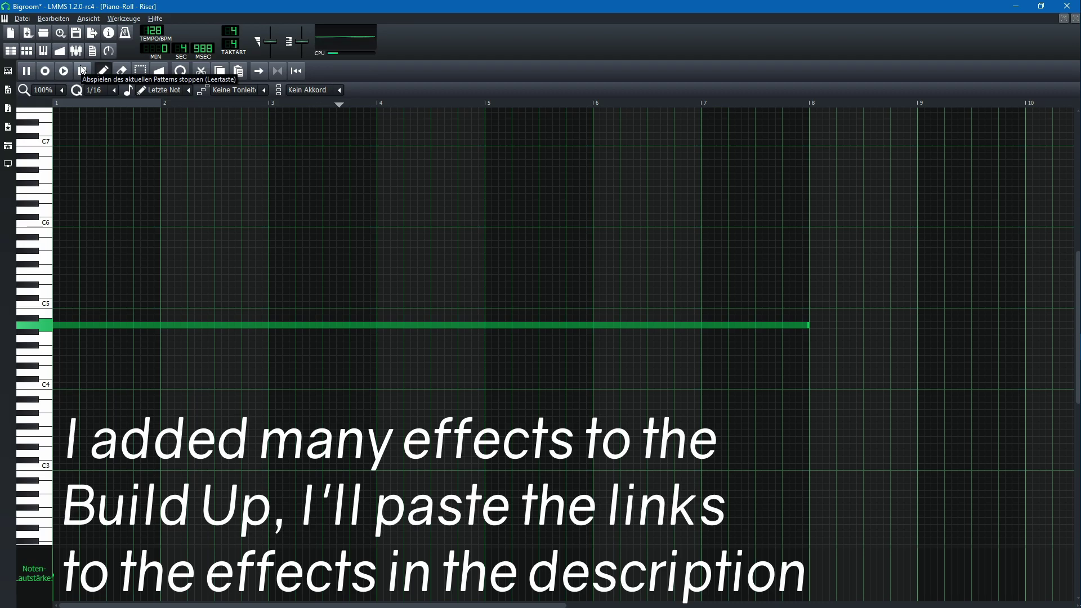
click(82, 70)
click(17, 53)
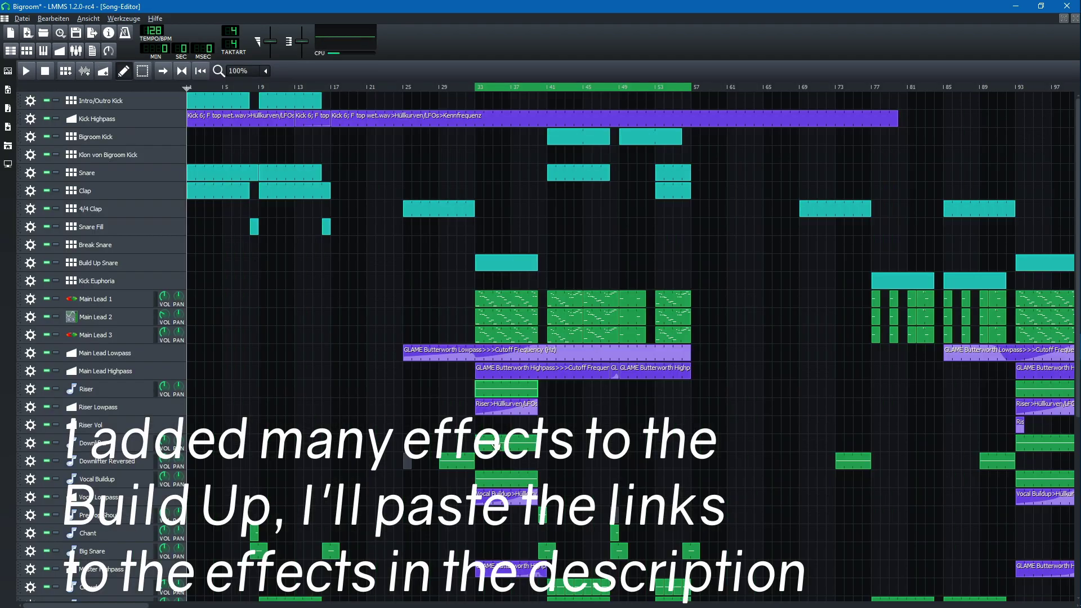
Open the first Downlifter clip in the piano roll, listen to it and return to the song editor
double_click(497, 447)
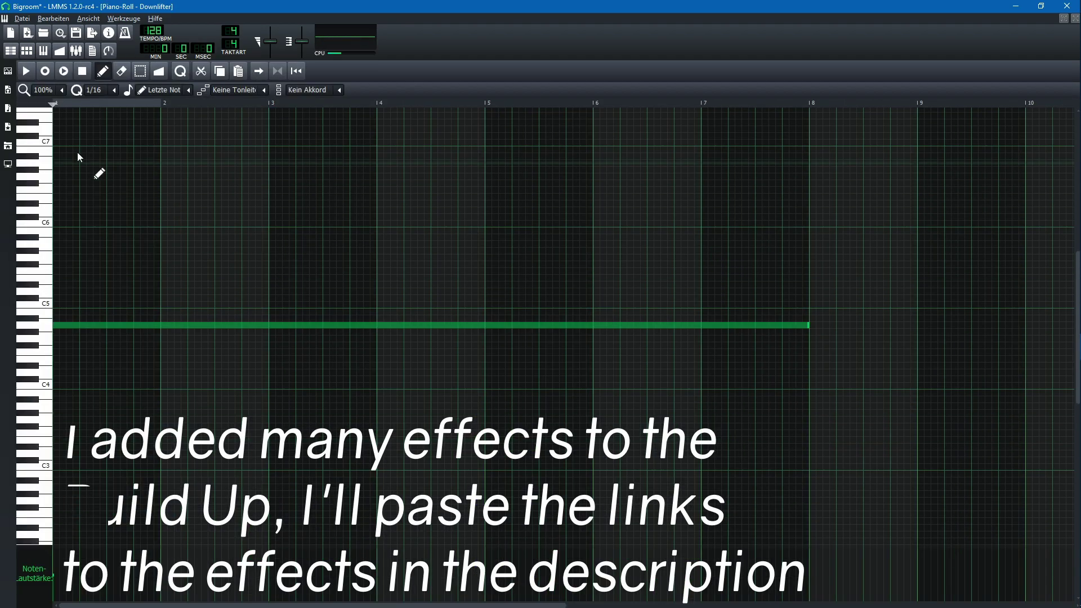
click(83, 72)
click(11, 52)
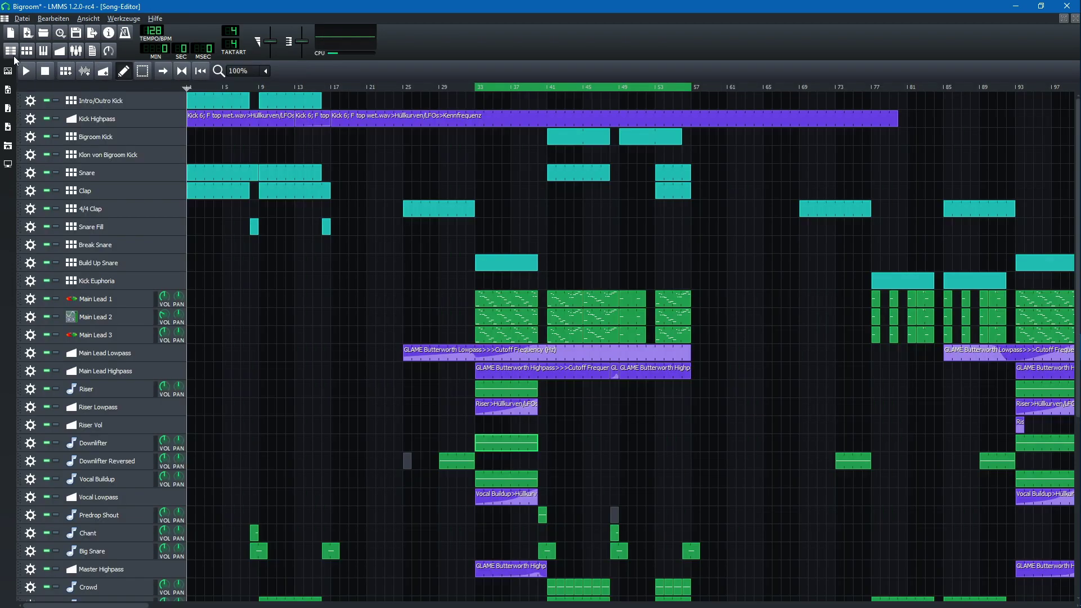
Open the first Vocal Buildup clip in the piano roll, listen to it and return to the song editor
double_click(485, 482)
click(27, 71)
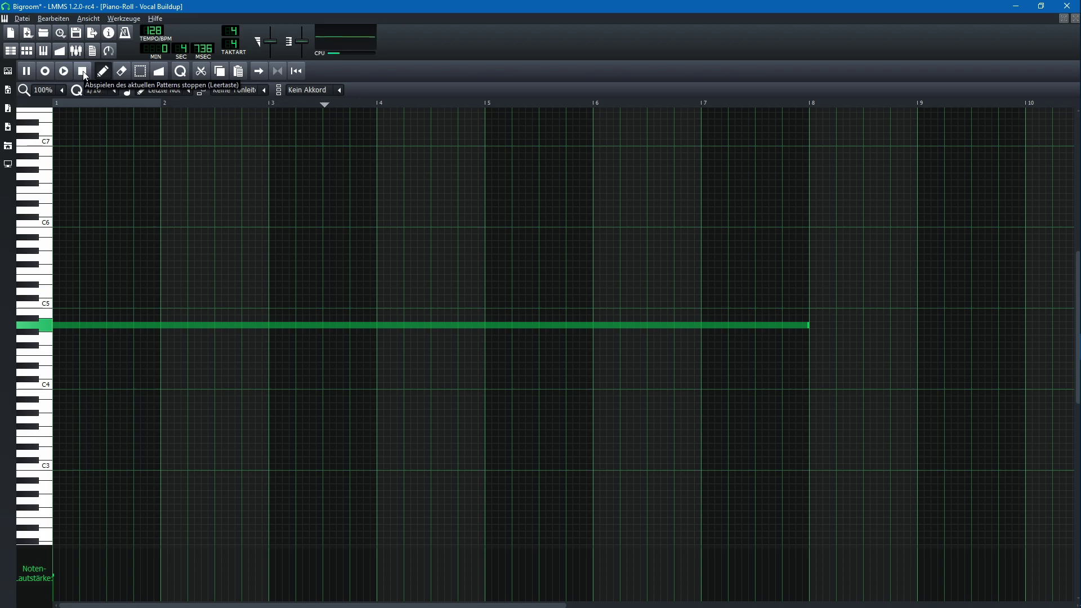
click(83, 72)
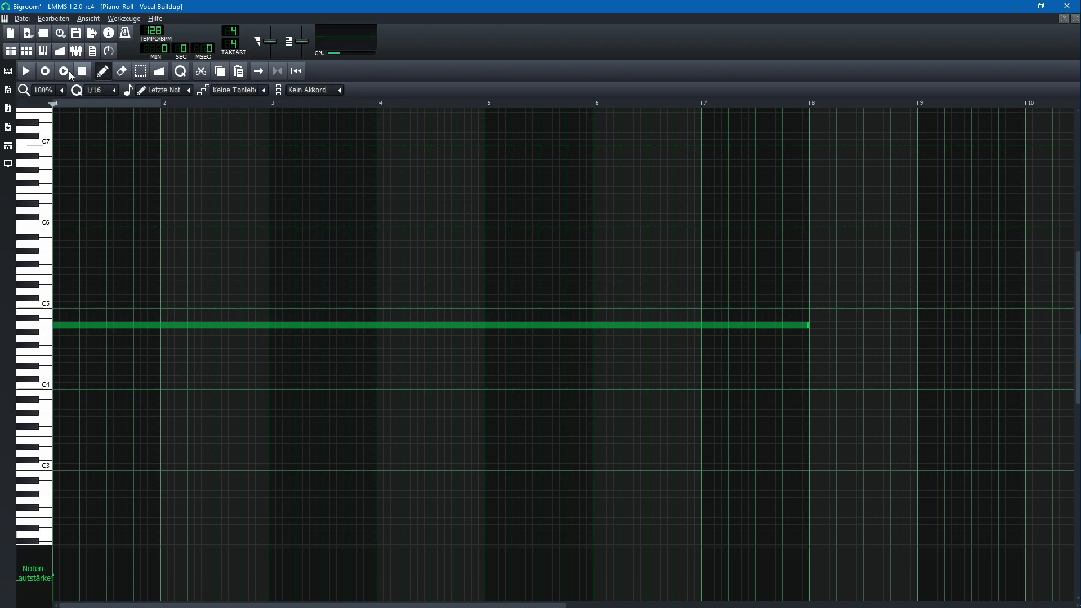
click(11, 52)
Play the Impact 2 clip at bar 33 in the piano roll and return to the song editor
scroll(545, 514, down, 4)
double_click(493, 513)
click(26, 71)
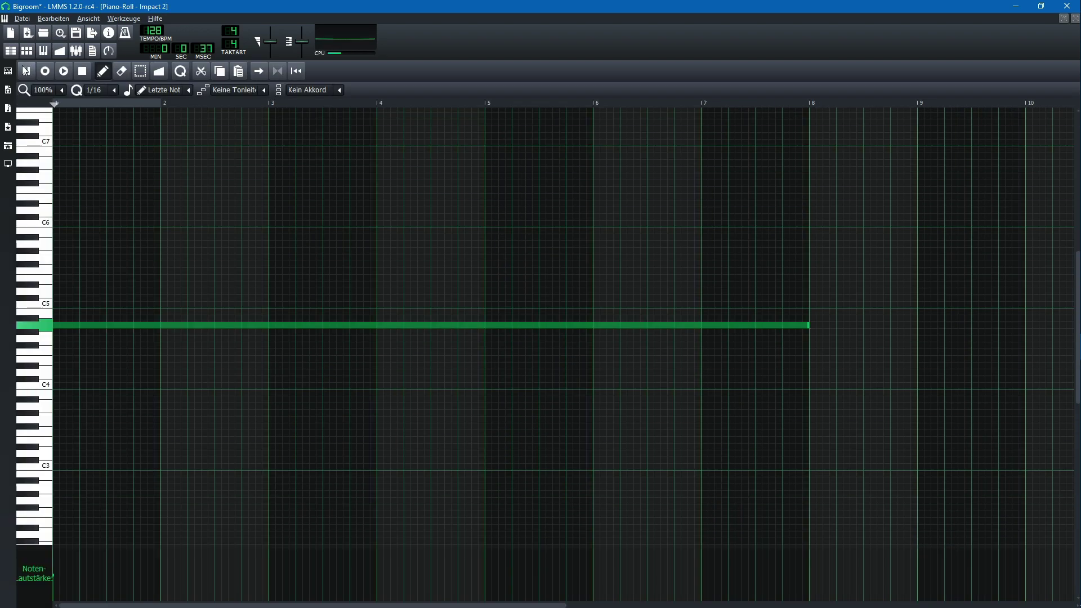
click(84, 74)
click(9, 54)
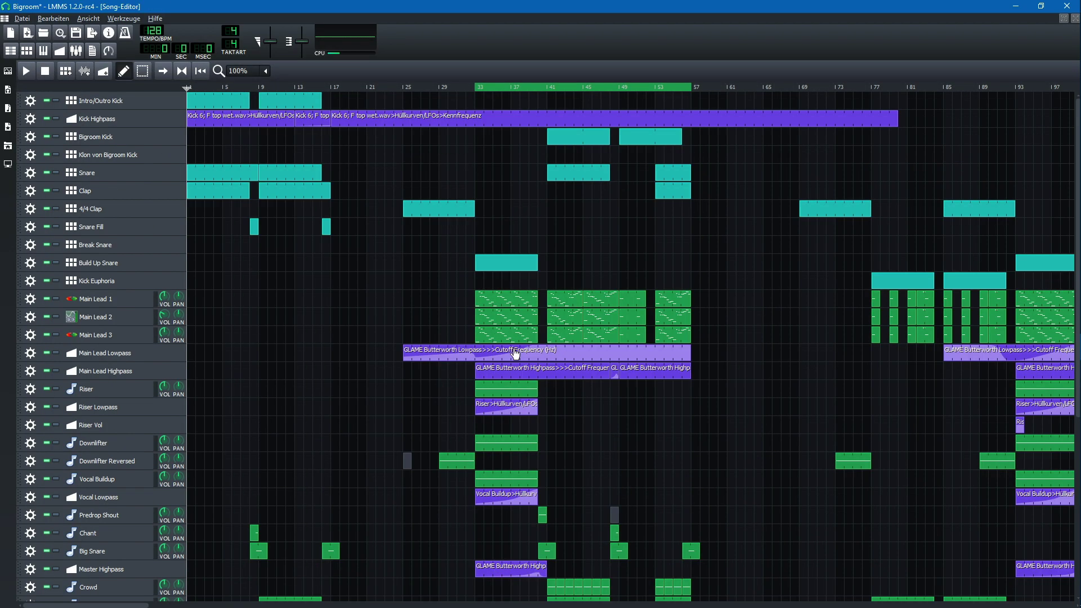
Play the song with only Main Lead 1, 2, 3 and Main Lead Lowpass active, and release the solo
click(55, 299)
click(47, 317)
click(47, 334)
click(56, 353)
click(26, 72)
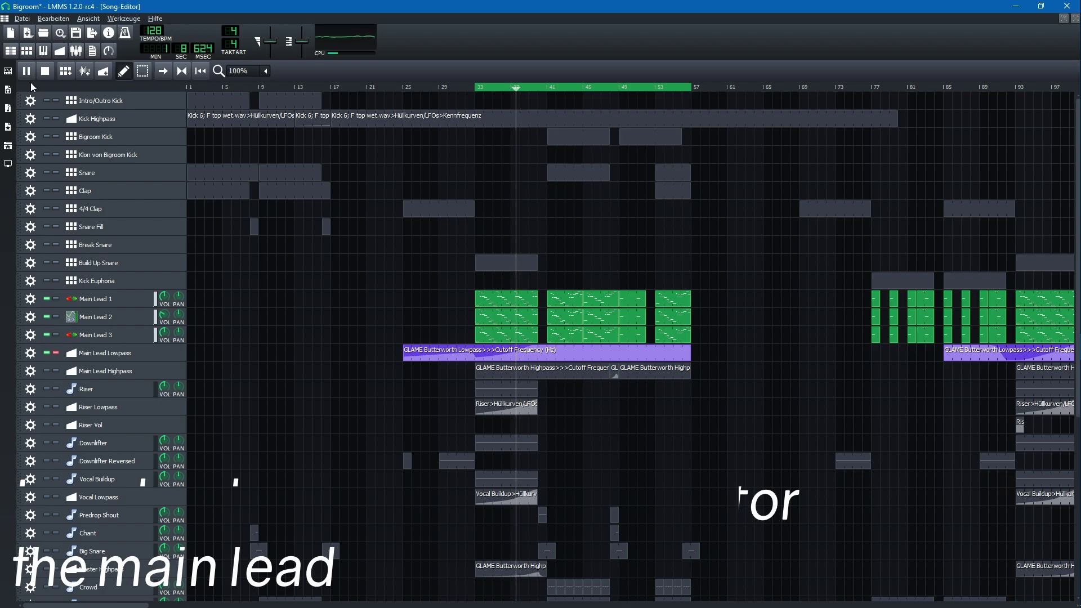
key(space)
click(55, 352)
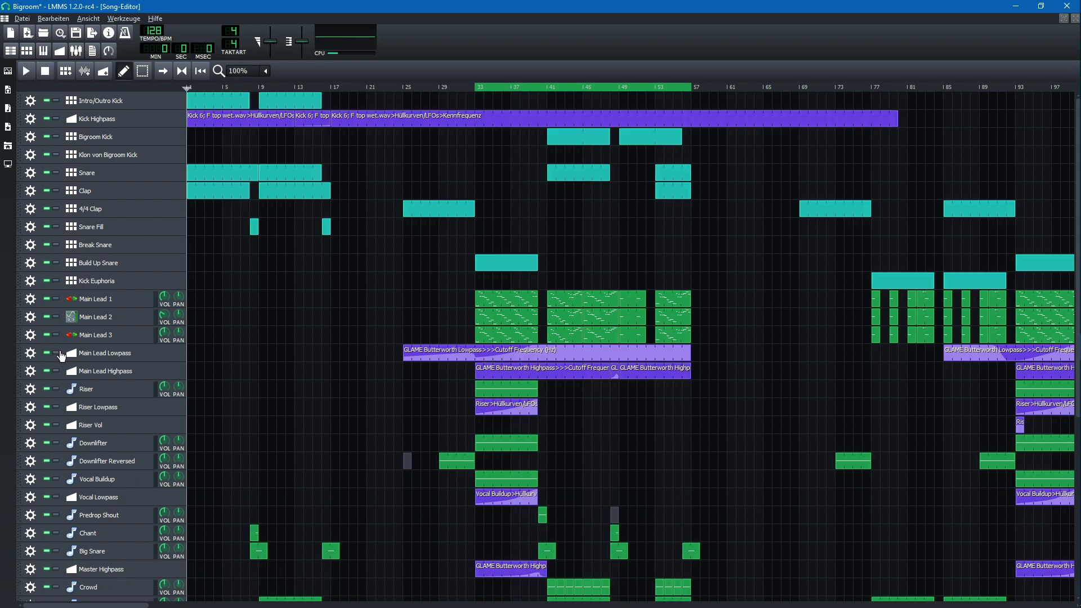
Play the song with only the Break Lead and its Break Vol automation active, and restore all tracks
scroll(538, 447, down, 10)
click(56, 456)
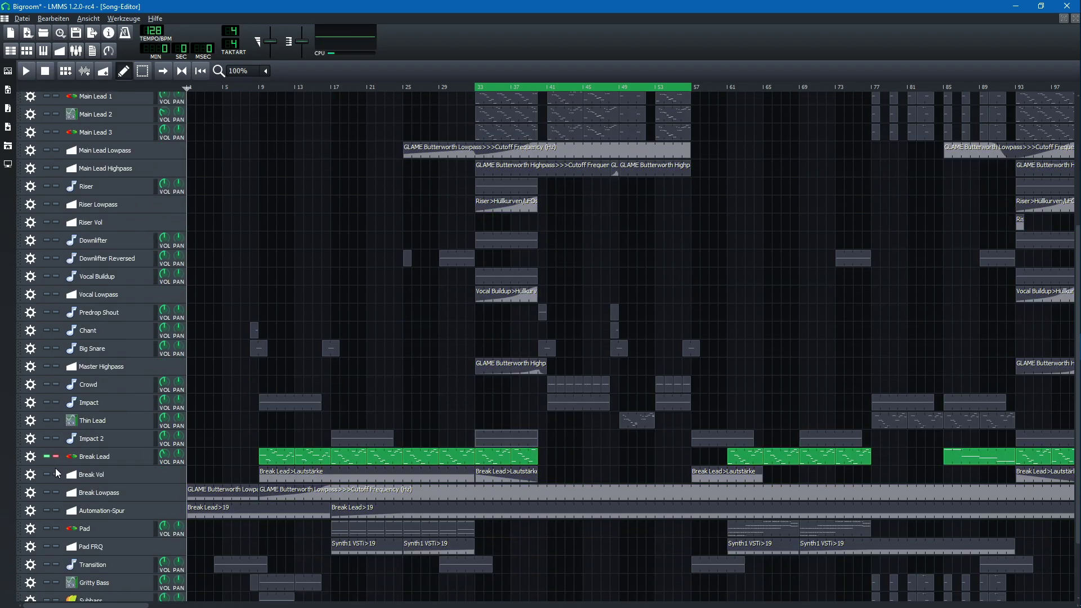
click(26, 69)
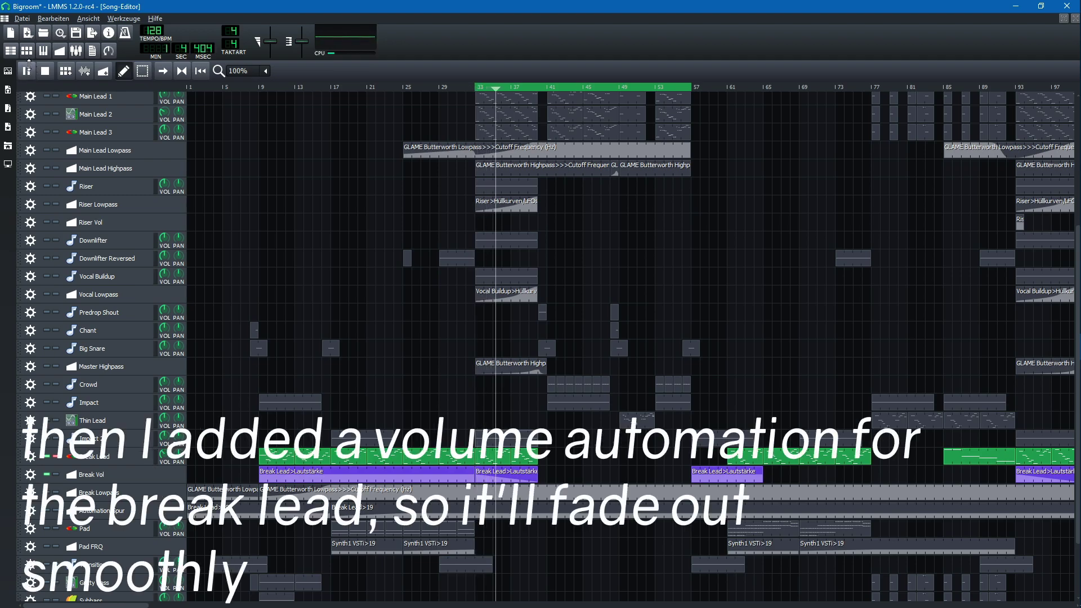
click(56, 456)
key(space)
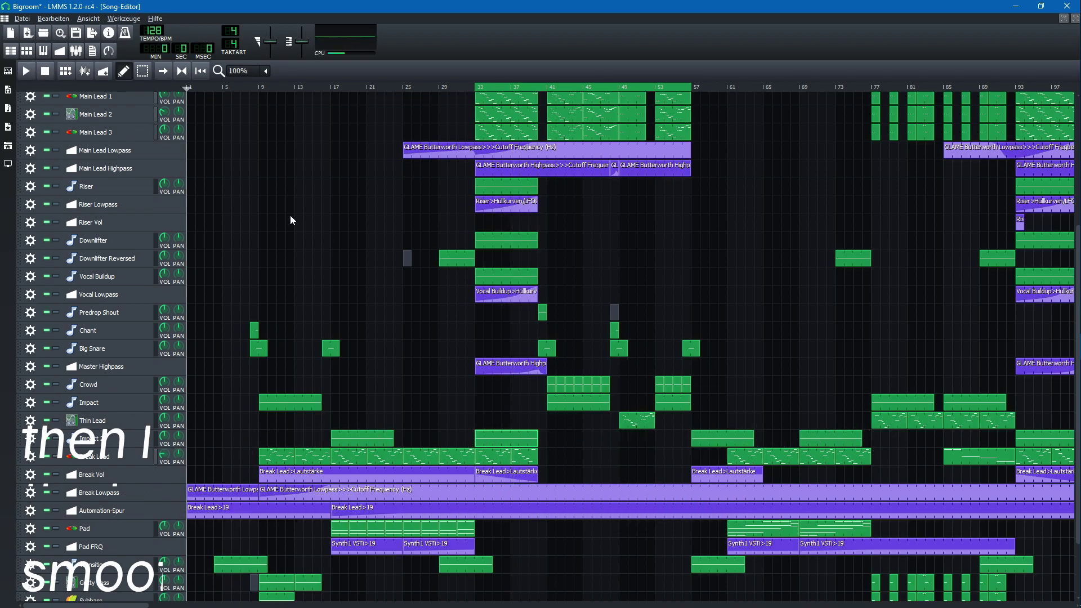
Solo the Bigroom Kick track and play its pattern in the Beat+Bassline editor
scroll(593, 350, up, 5)
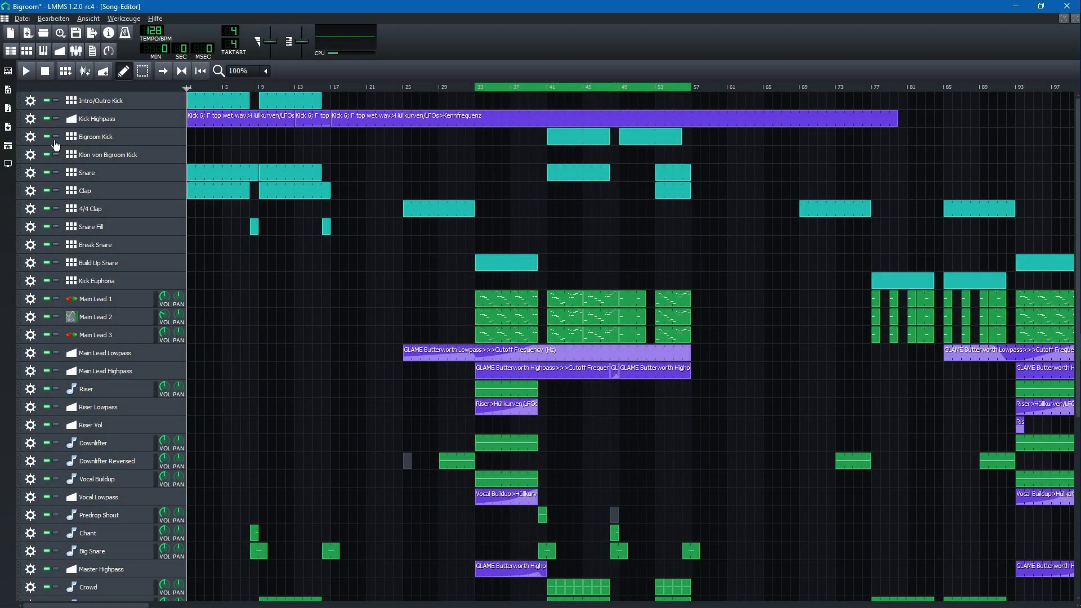
click(56, 137)
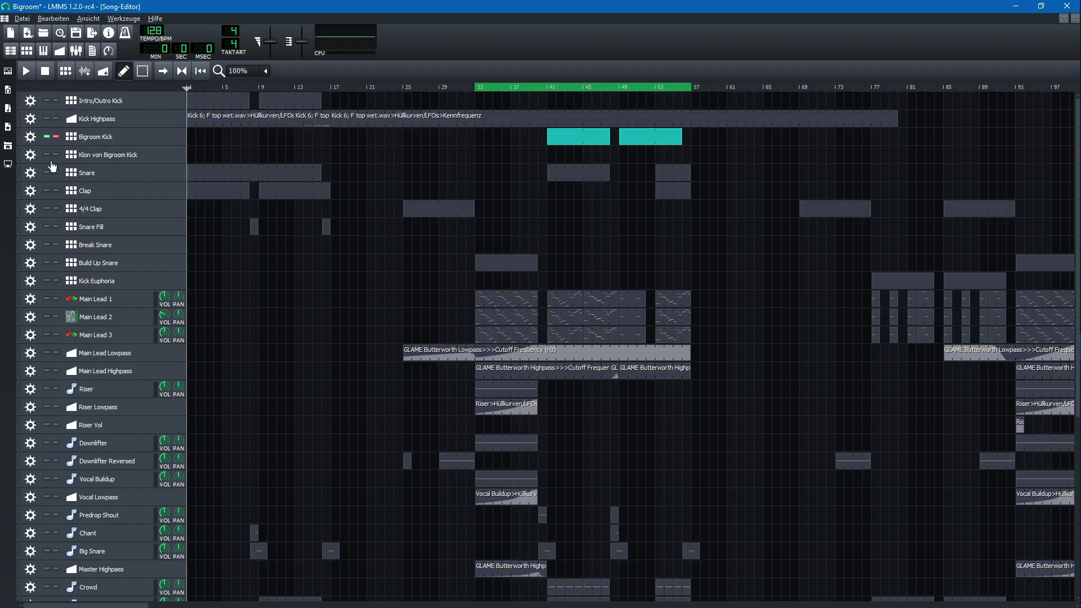
double_click(563, 137)
click(26, 70)
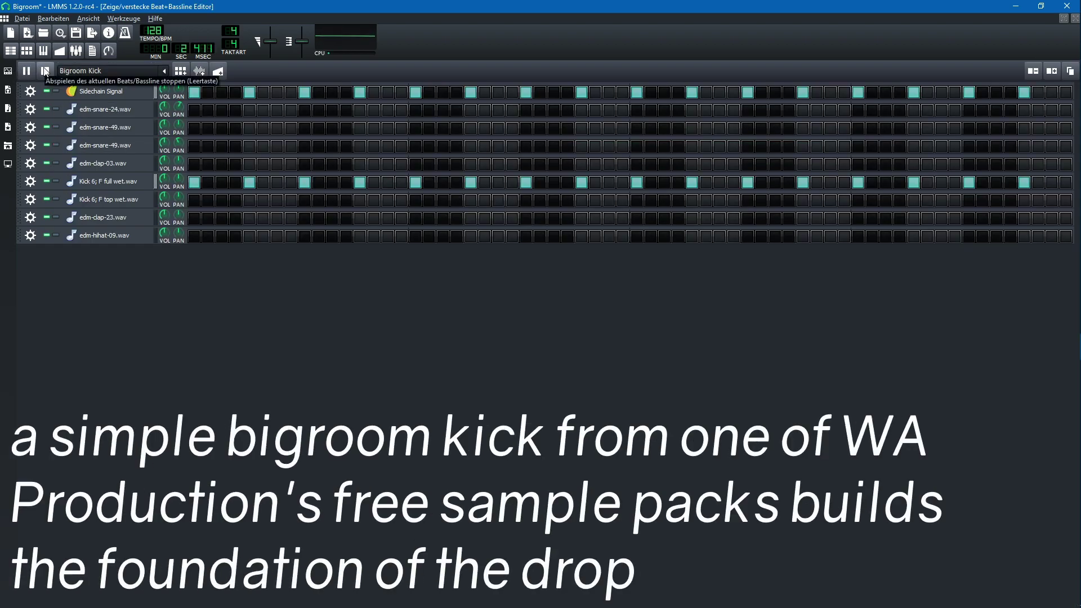
click(45, 71)
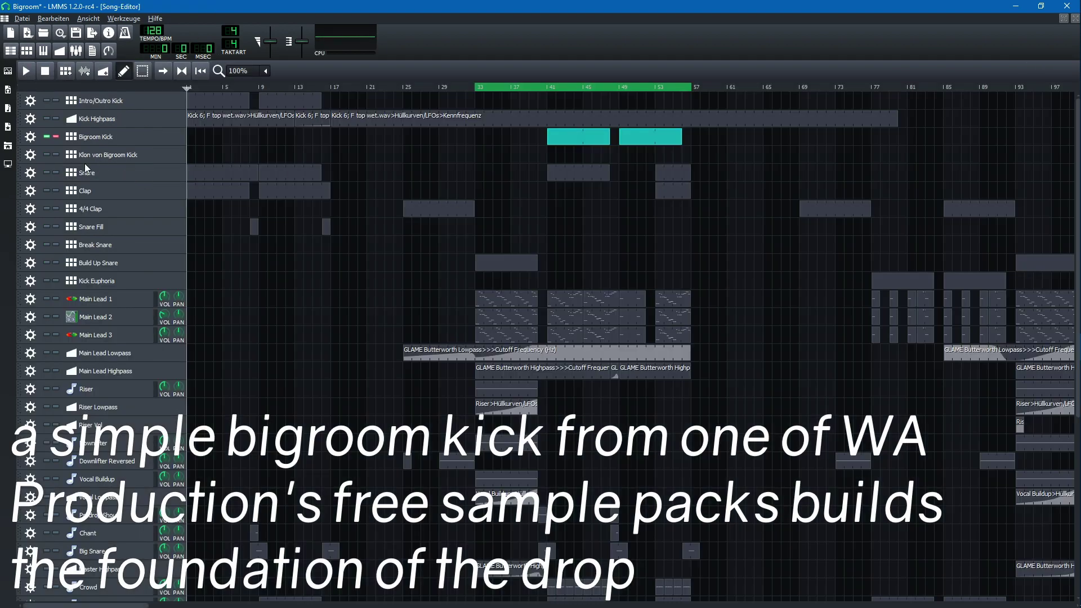
Play the Snare pattern in the Beat+Bassline editor and unmute the Snare track in the song editor
click(90, 171)
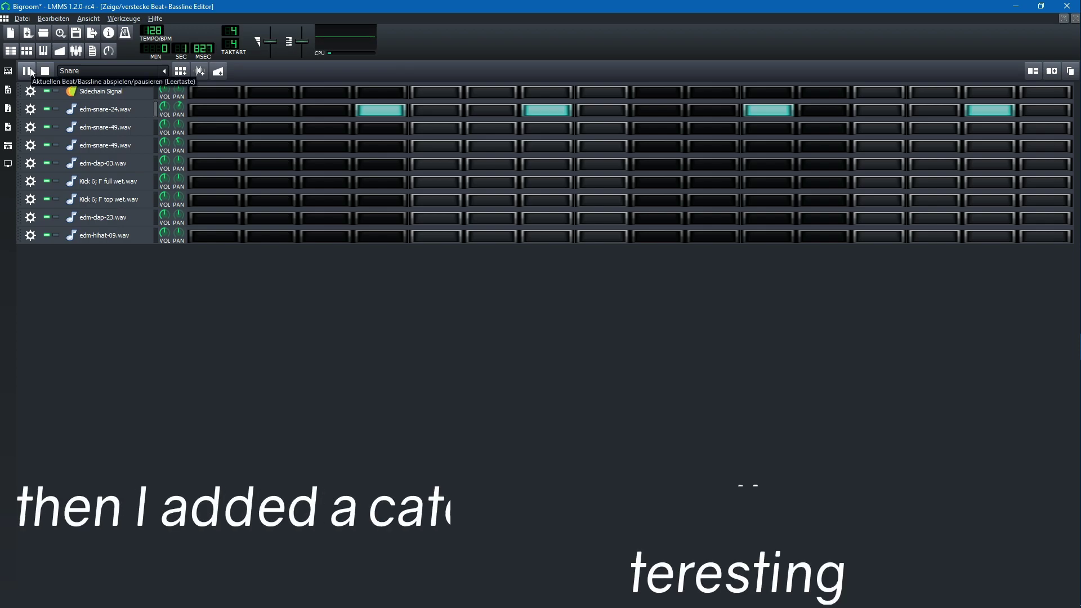
click(28, 71)
click(46, 71)
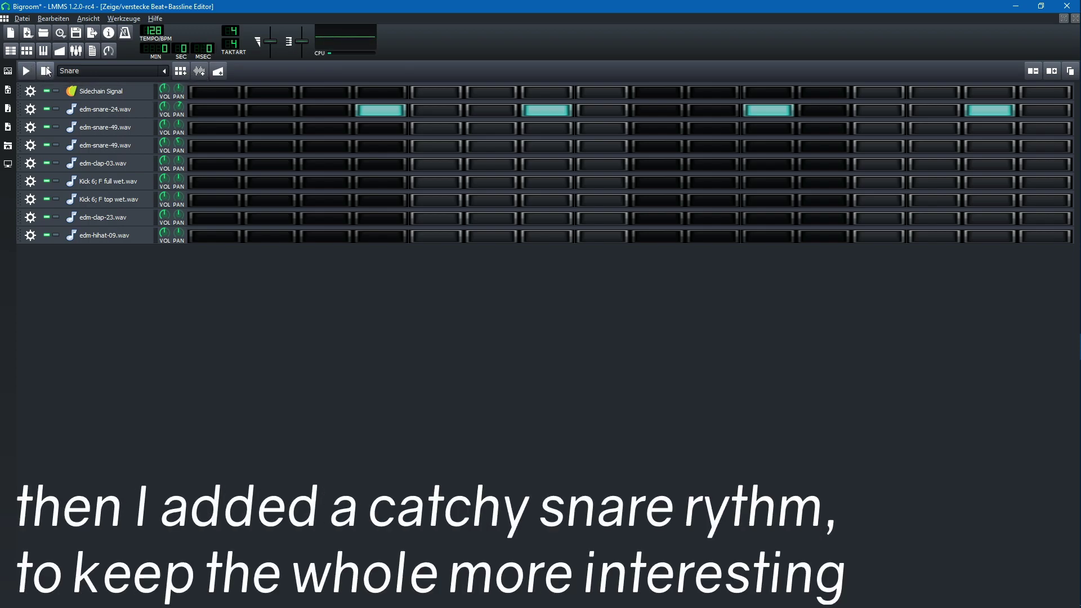
click(21, 51)
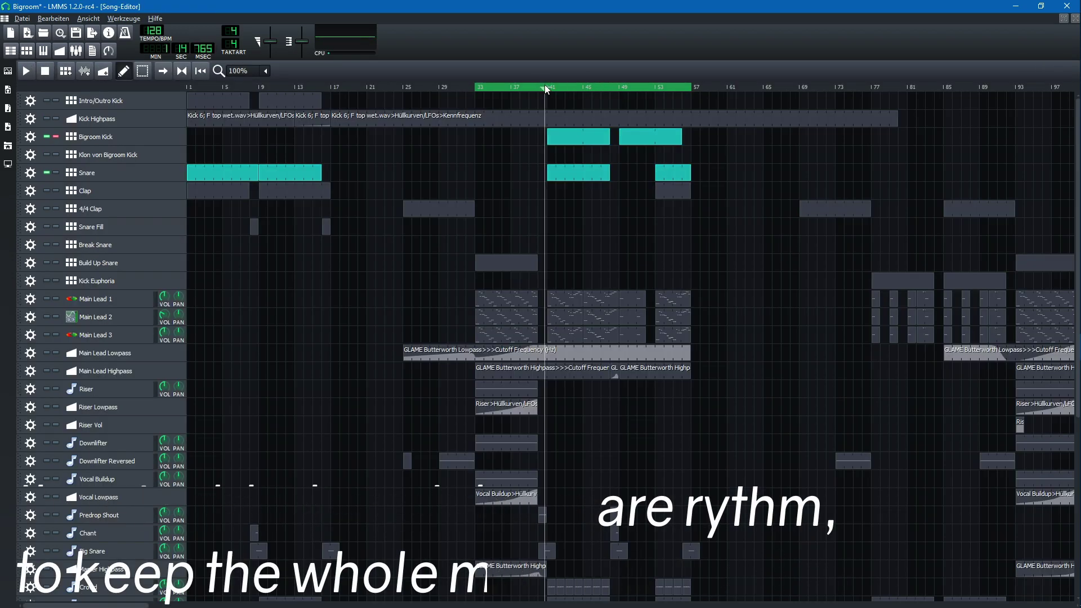
Play the kick and snare together from bar 41, and unmute the Crowd track
click(26, 71)
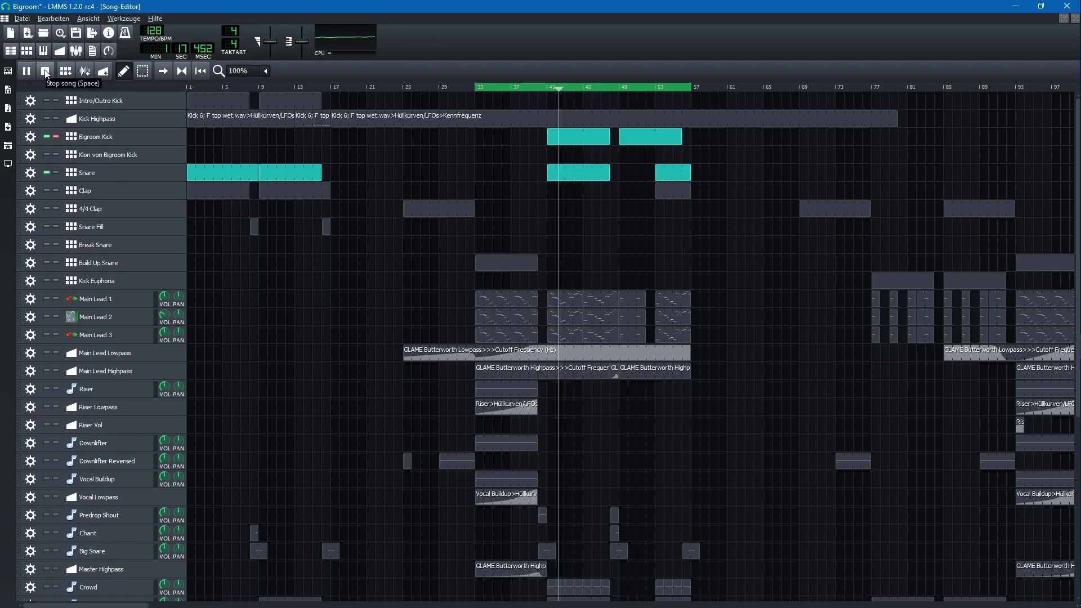
scroll(42, 514, down, 5)
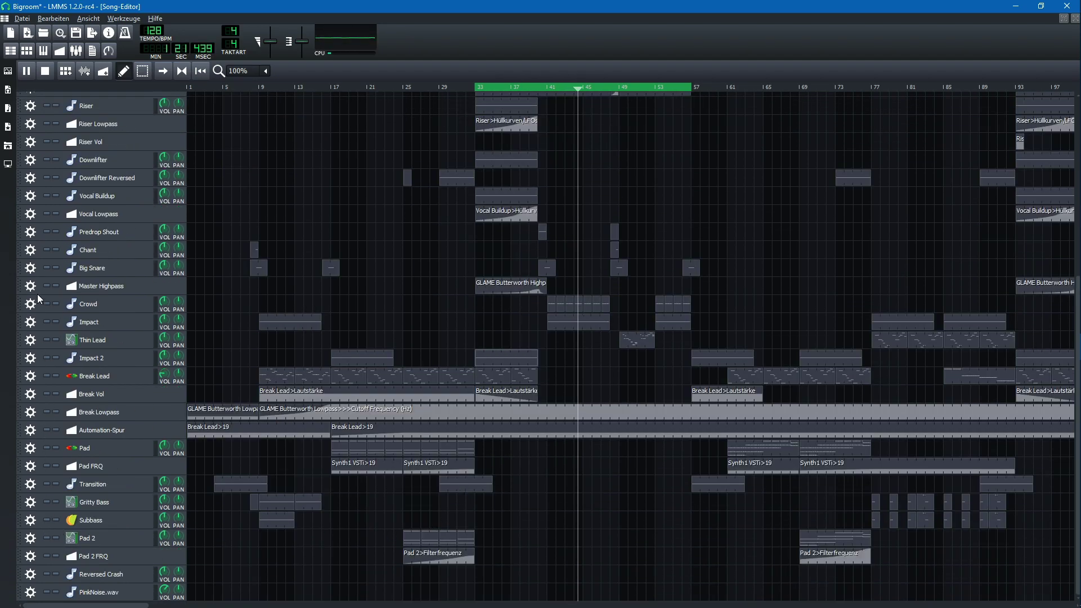
click(47, 304)
key(space)
Listen to the first Crowd clip in the piano roll and return to the song editor
double_click(555, 304)
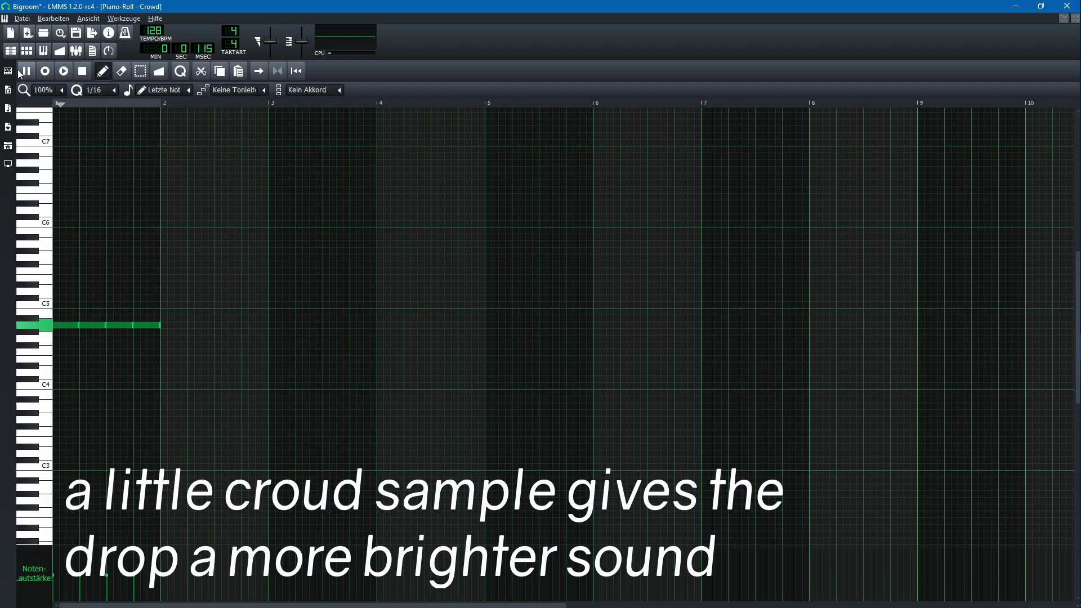
click(81, 72)
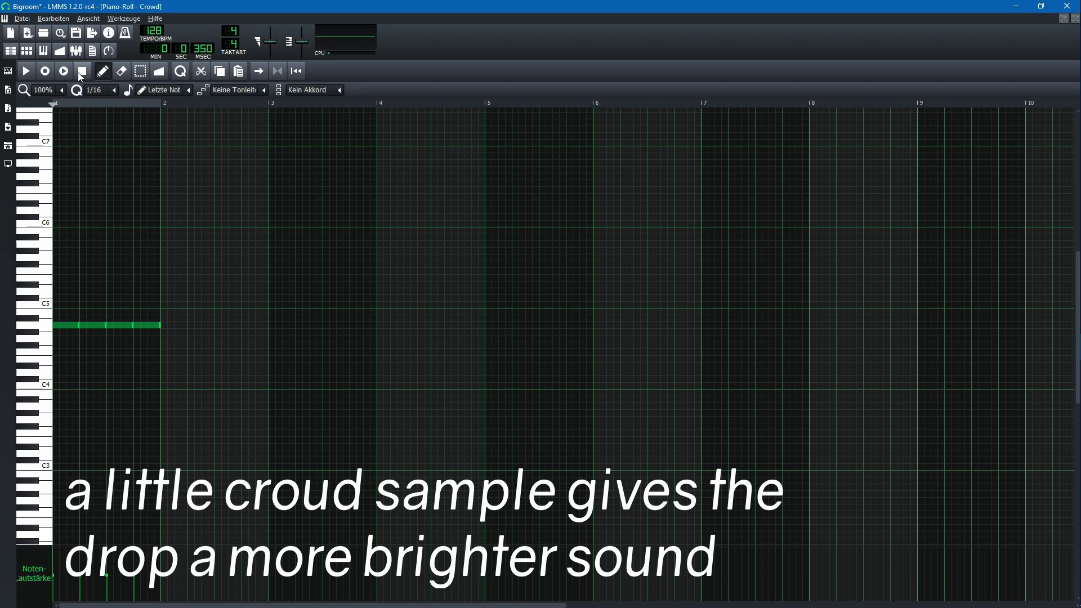
click(10, 50)
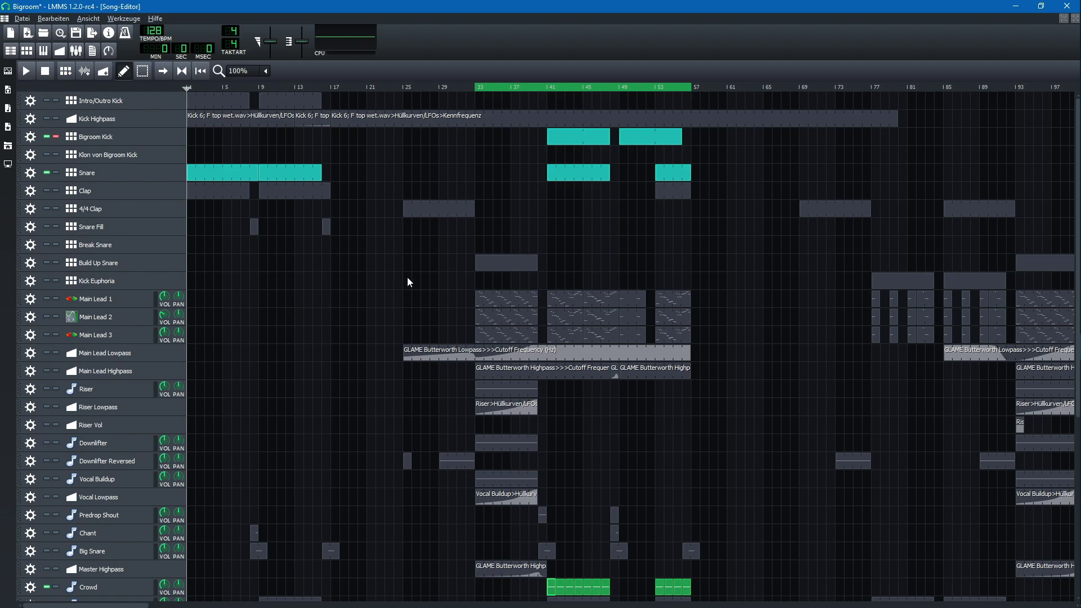
Unmute the Build Up Snare track and examine its edm-snare-49.wav notes in the piano roll
double_click(501, 264)
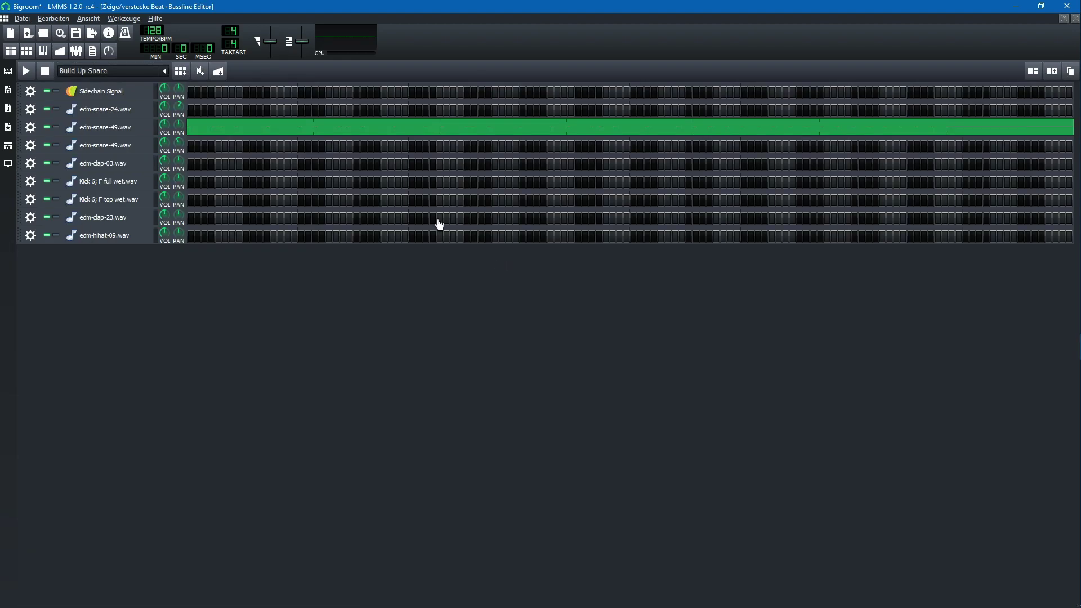
double_click(288, 136)
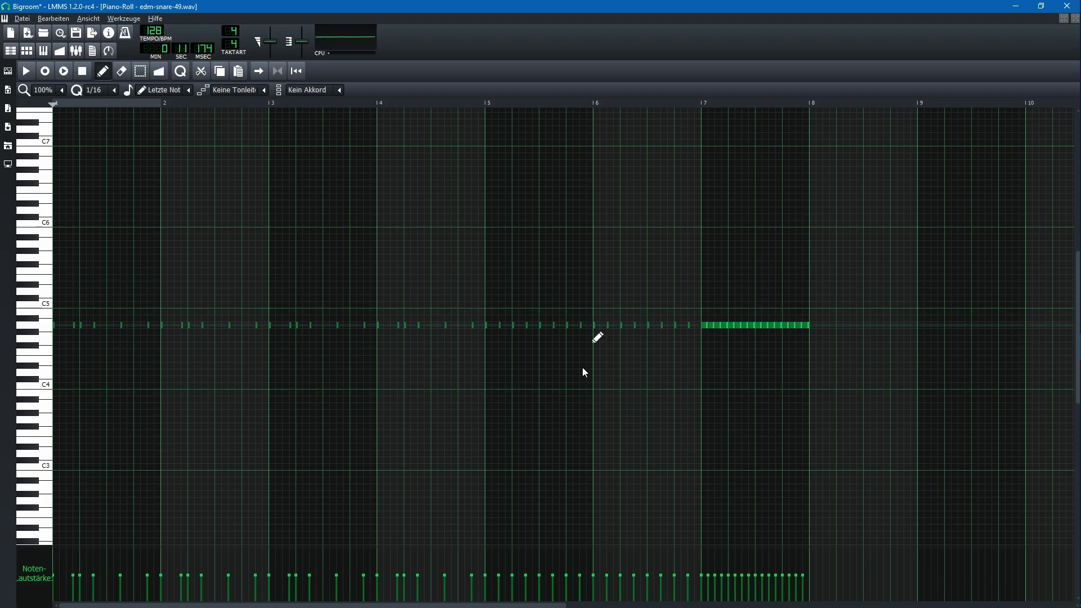
click(82, 71)
click(10, 50)
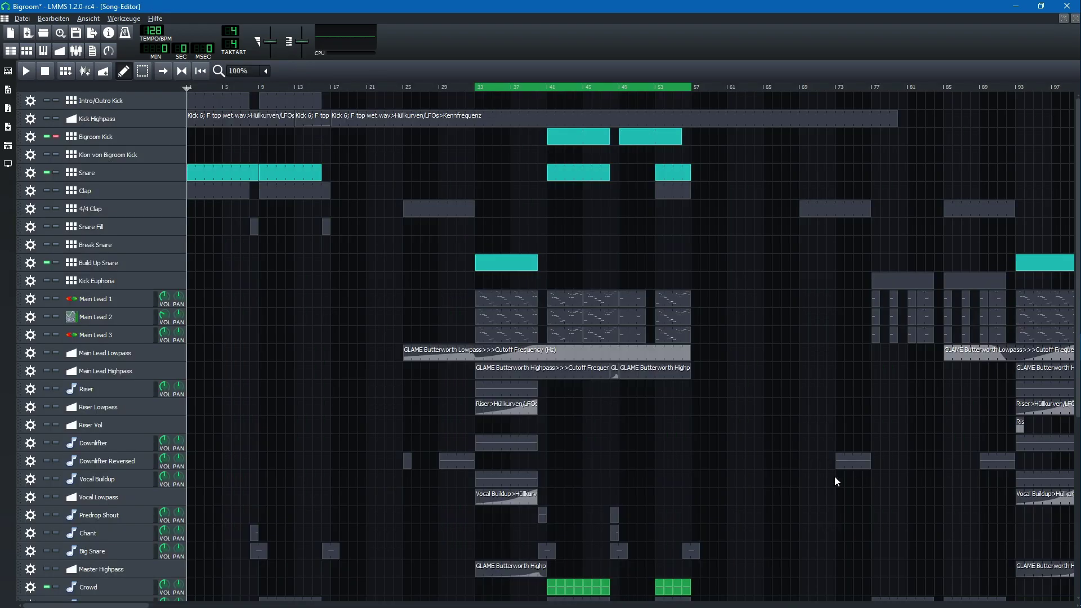
Unmute the Big Snare track and open its clip at bar 40 to listen to it in the piano roll
scroll(841, 476, down, 3)
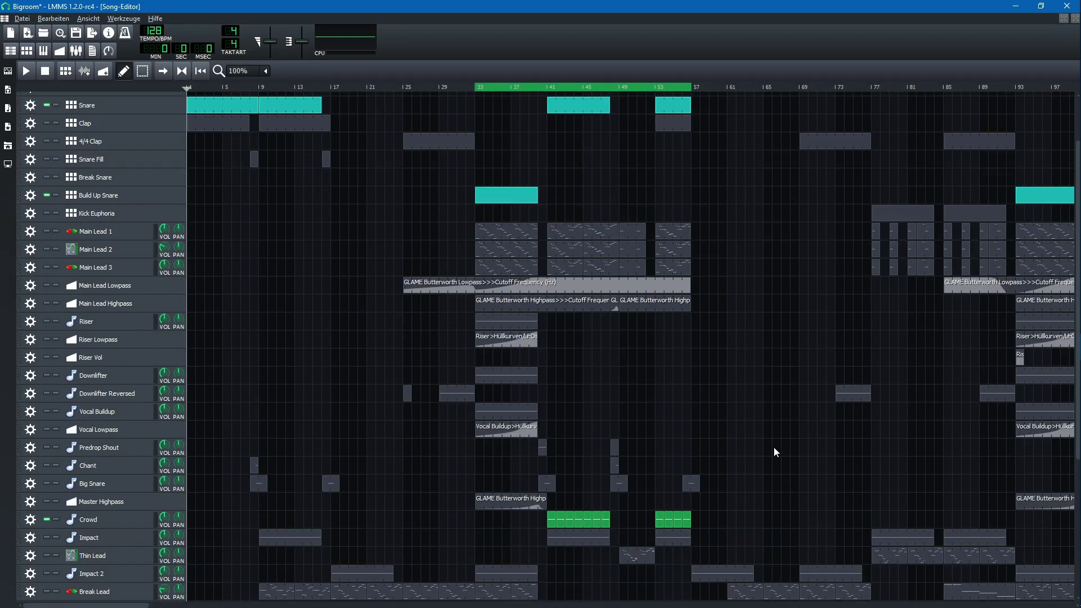
click(47, 479)
double_click(557, 484)
click(165, 325)
click(11, 51)
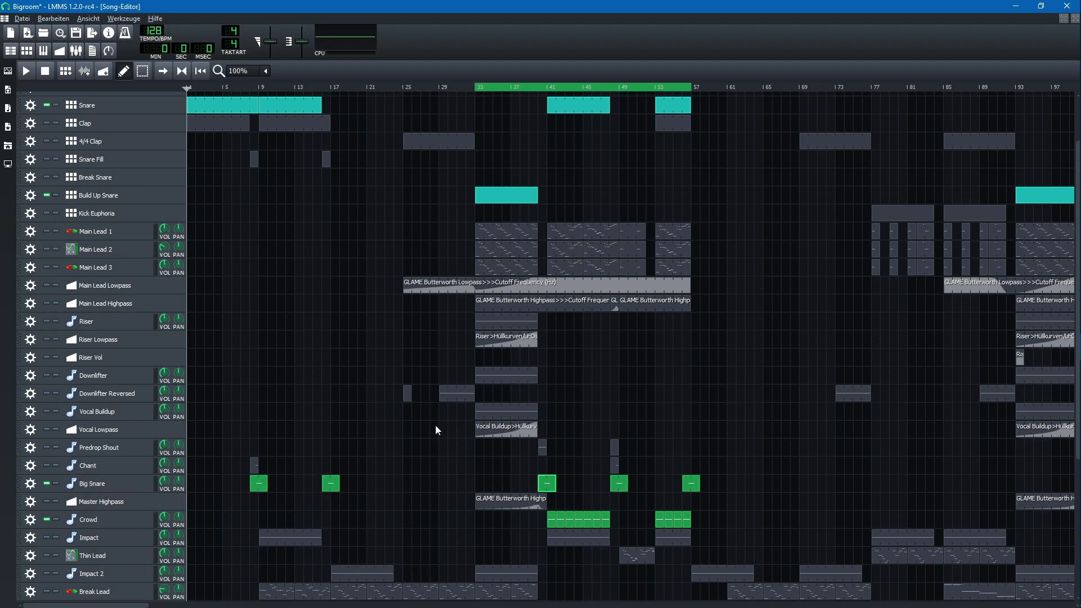
Unmute the Clap track and play its edm-clap-03.wav pattern in the Beat+Bassline Editor
scroll(650, 326, up, 4)
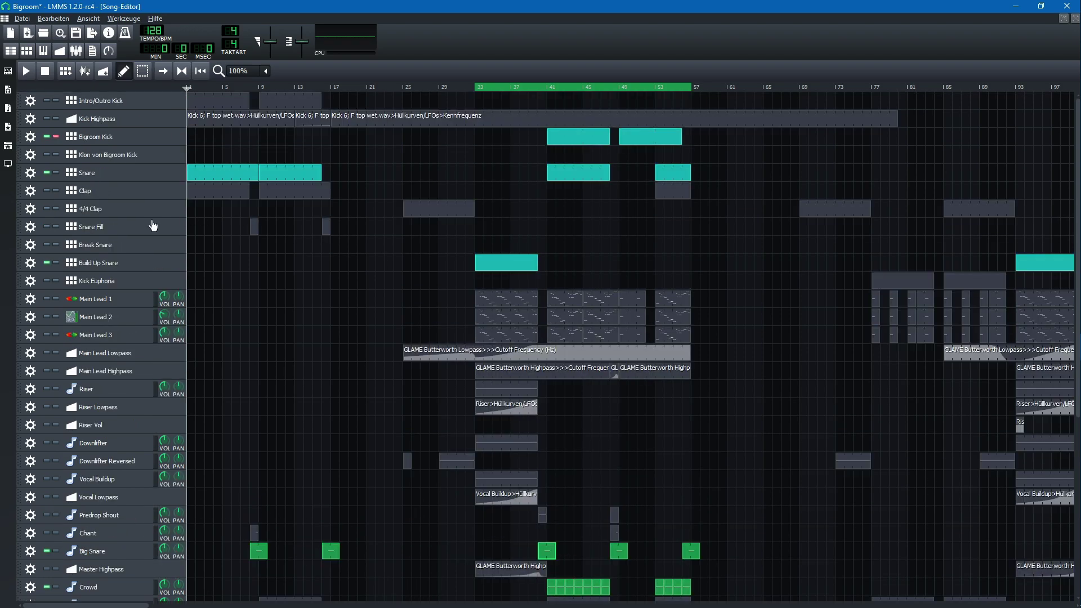
click(47, 192)
double_click(663, 192)
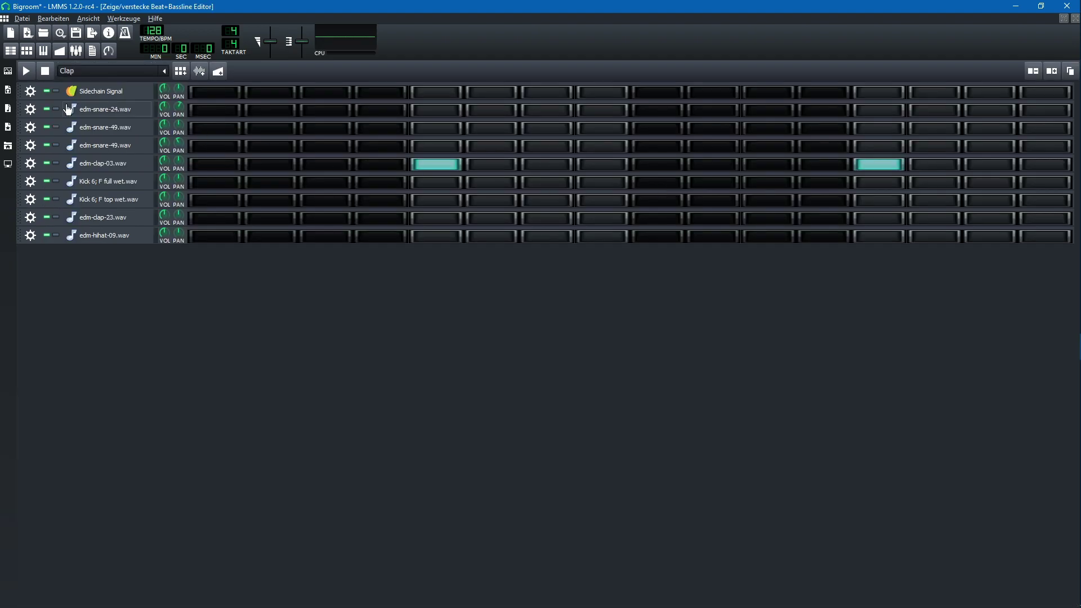
click(25, 71)
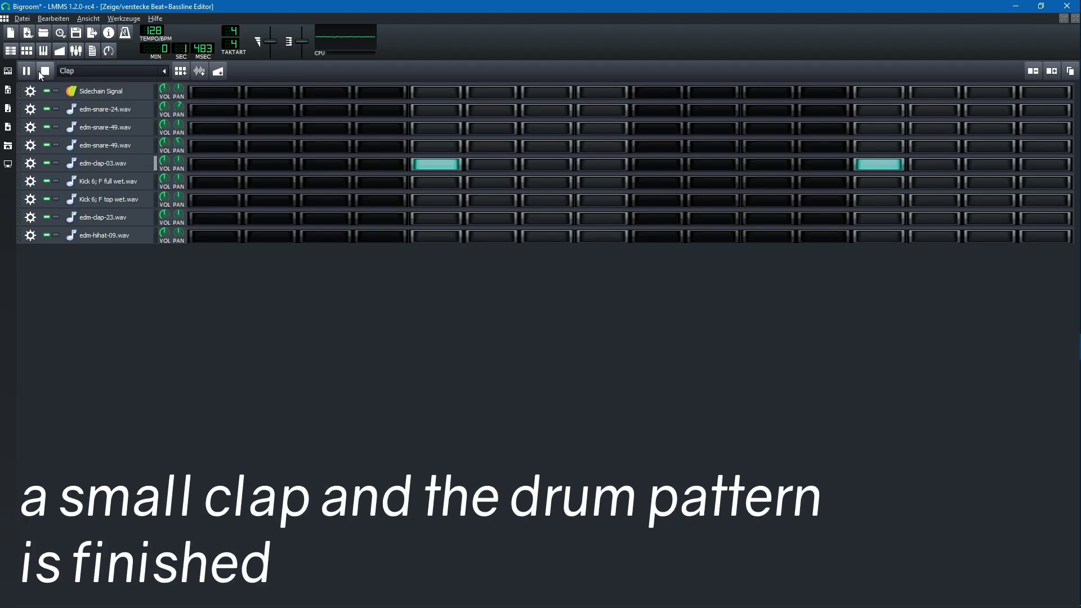
Play the unmuted drum tracks from bar 53 in the song editor, and end the Bigroom Kick solo
click(15, 53)
click(652, 89)
click(29, 69)
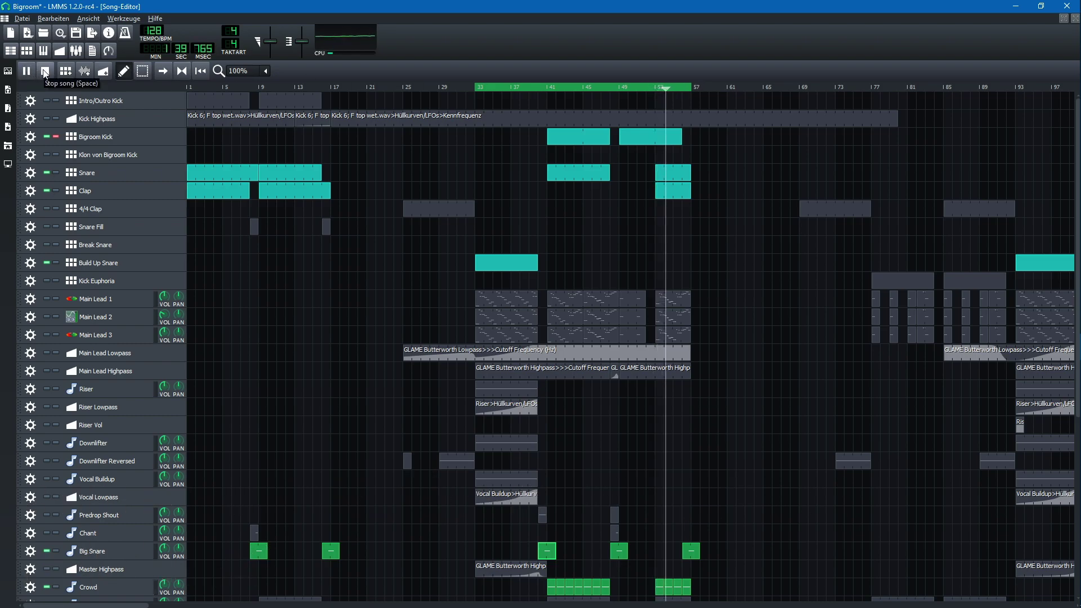
click(45, 72)
click(56, 137)
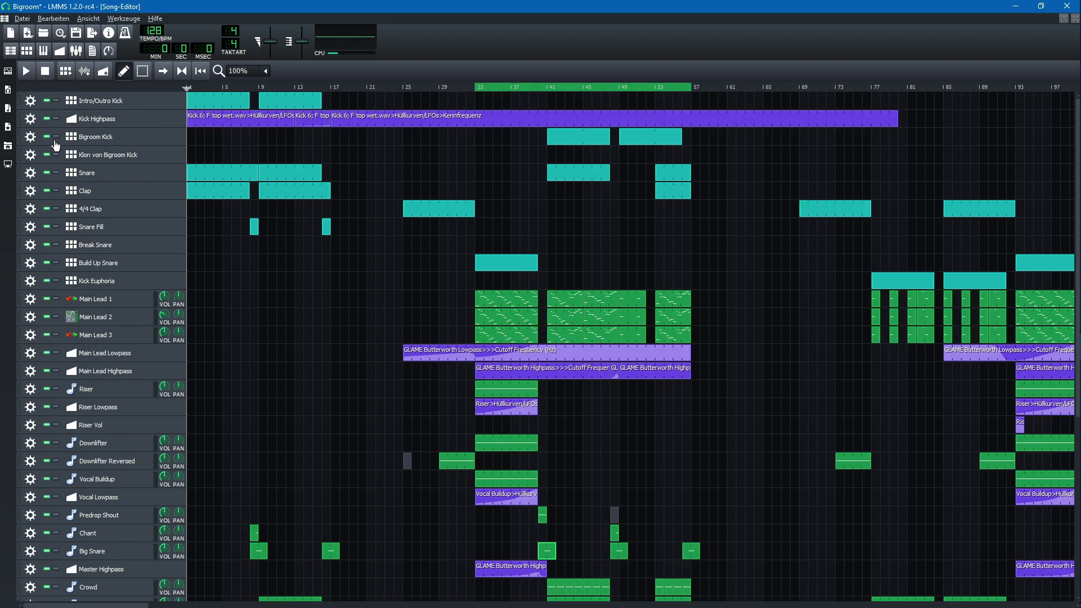
Solo Main Lead 1 and examine its Nice Saw preset in Synth1 while it plays
click(55, 299)
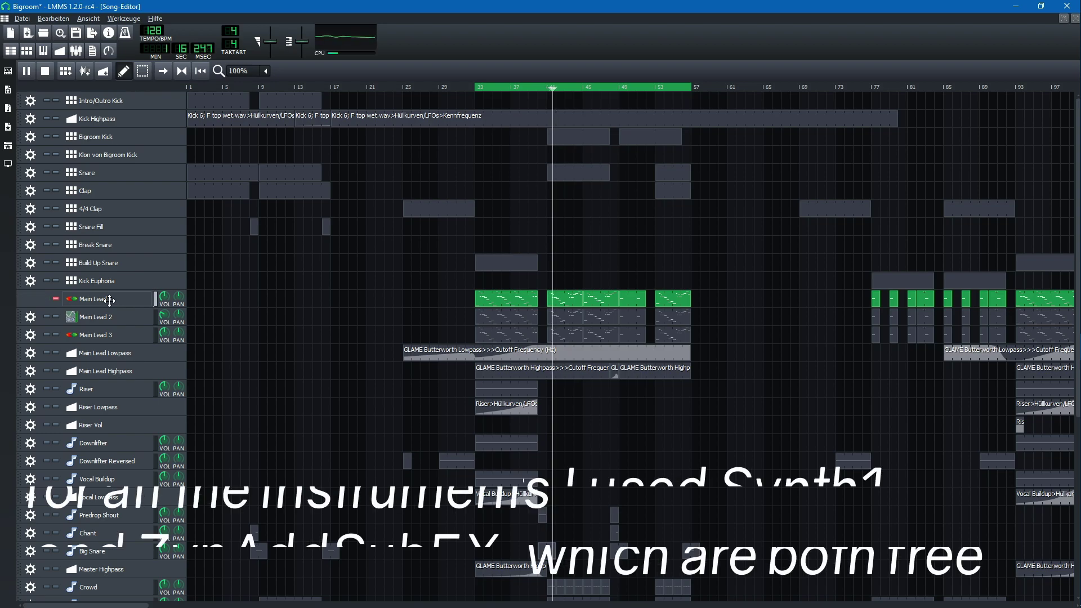
click(90, 299)
click(104, 501)
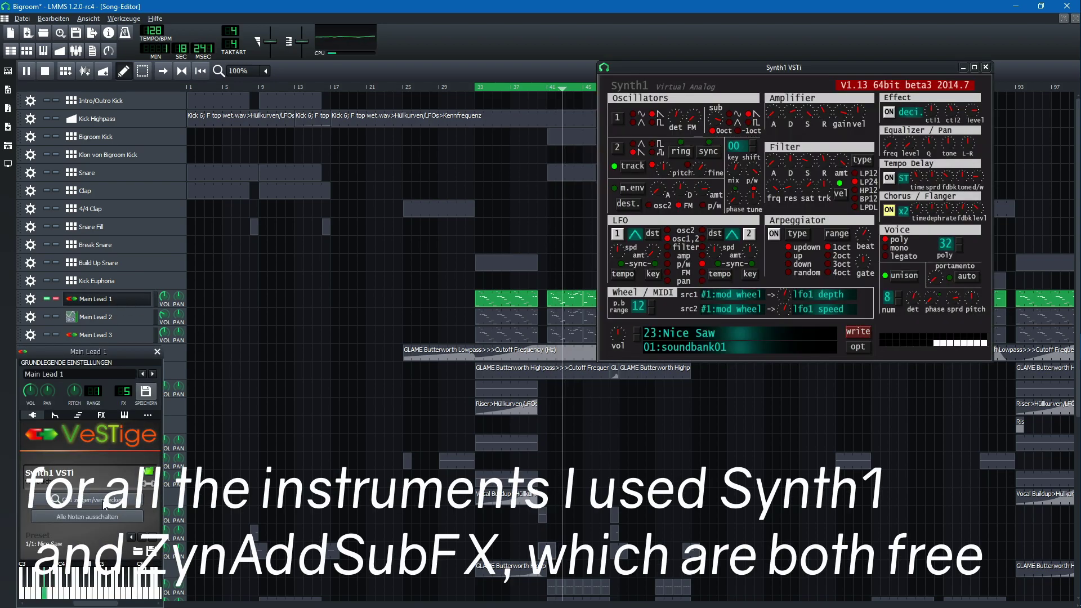
click(104, 501)
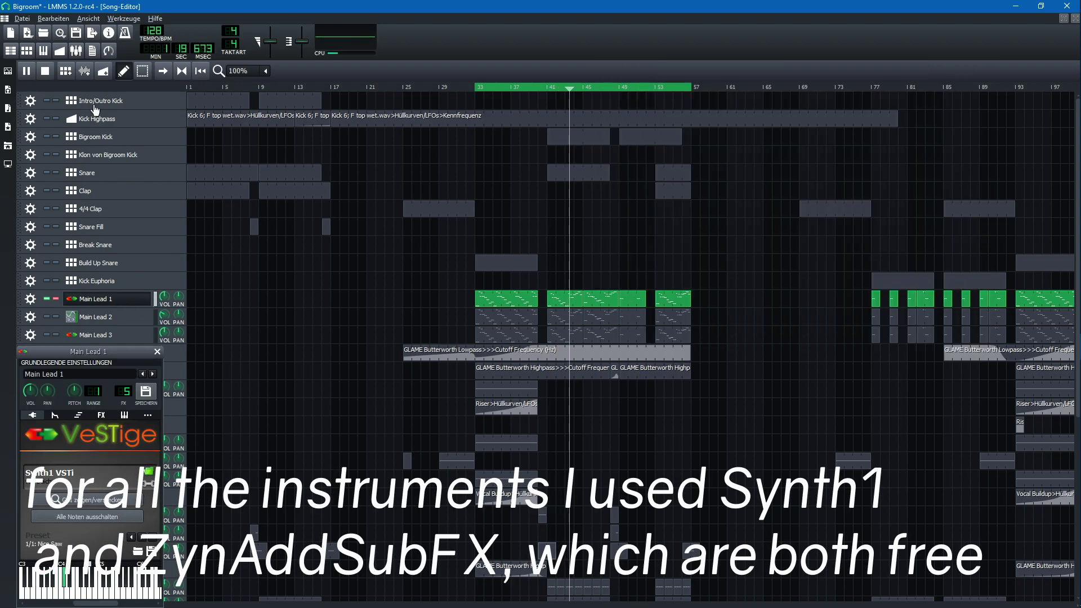
Examine the EasyQ effect on the Lead 1 mixer channel, and stop the playback
click(76, 50)
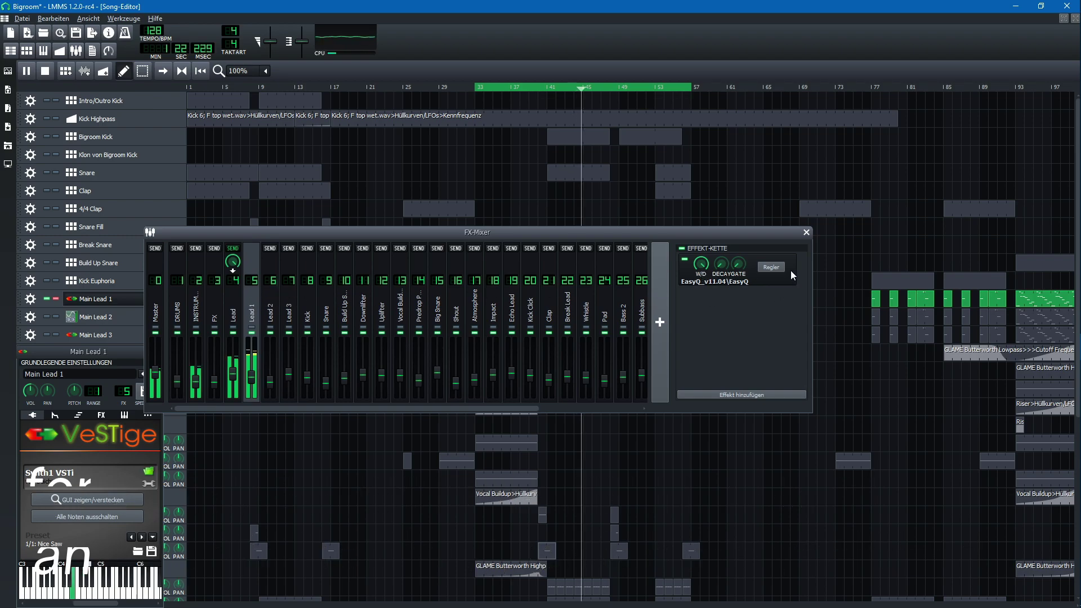
click(771, 267)
click(771, 268)
click(806, 232)
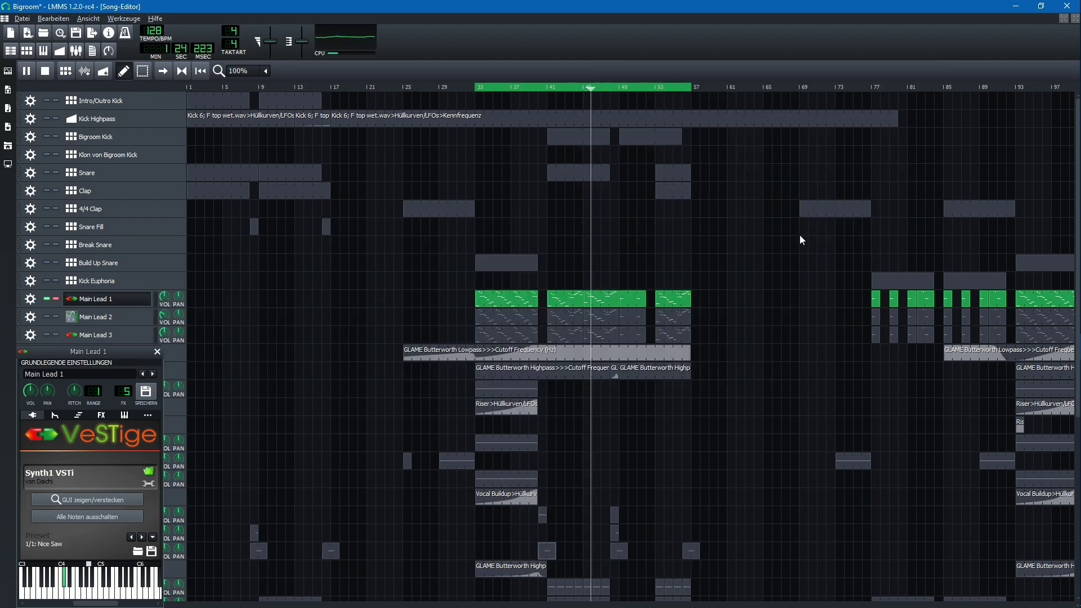
click(101, 299)
key(space)
Play Main Lead 2 in place of Main Lead 1 and examine the EasyQ curve on the Lead 2 mixer channel
click(48, 316)
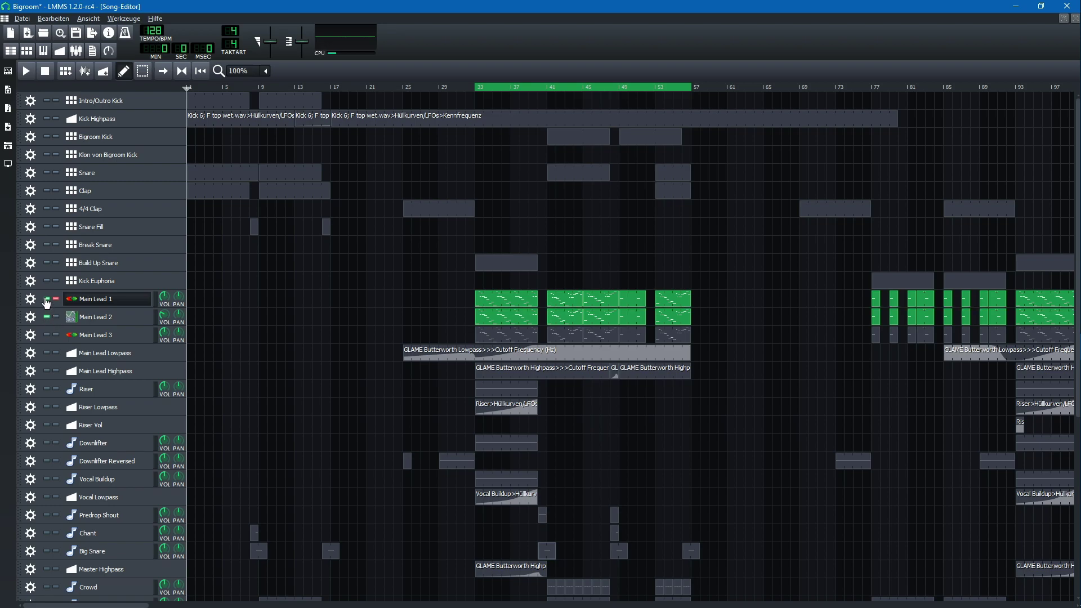
click(26, 70)
click(76, 50)
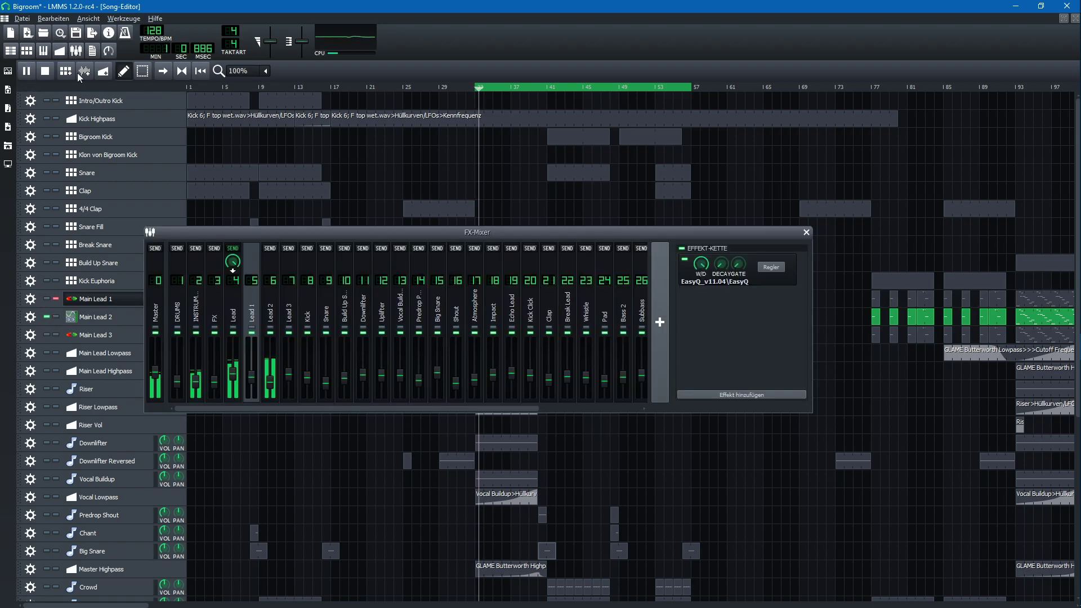
click(775, 265)
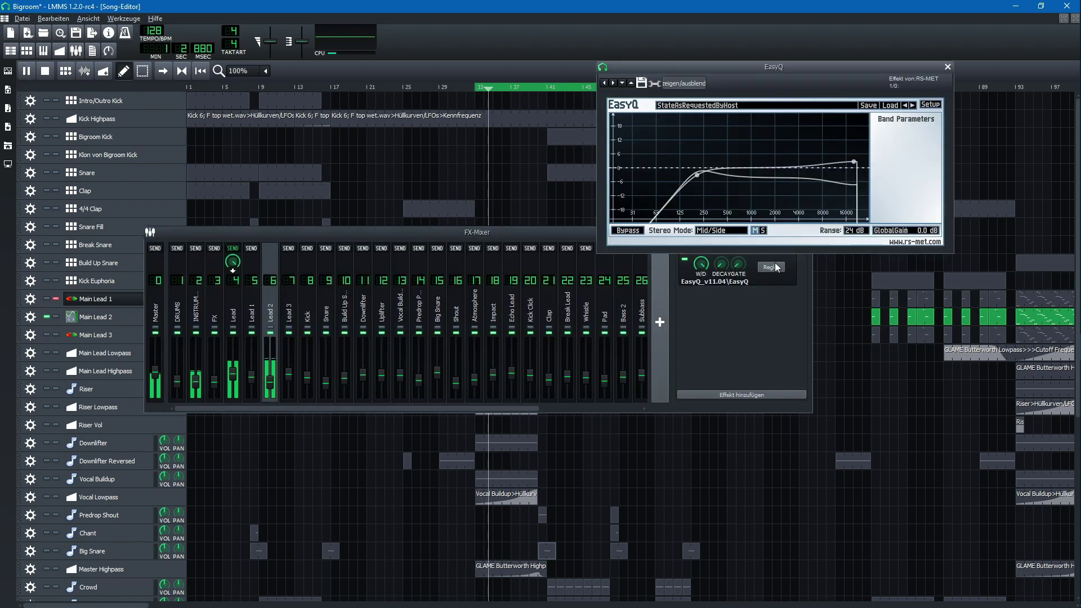
click(775, 265)
click(806, 232)
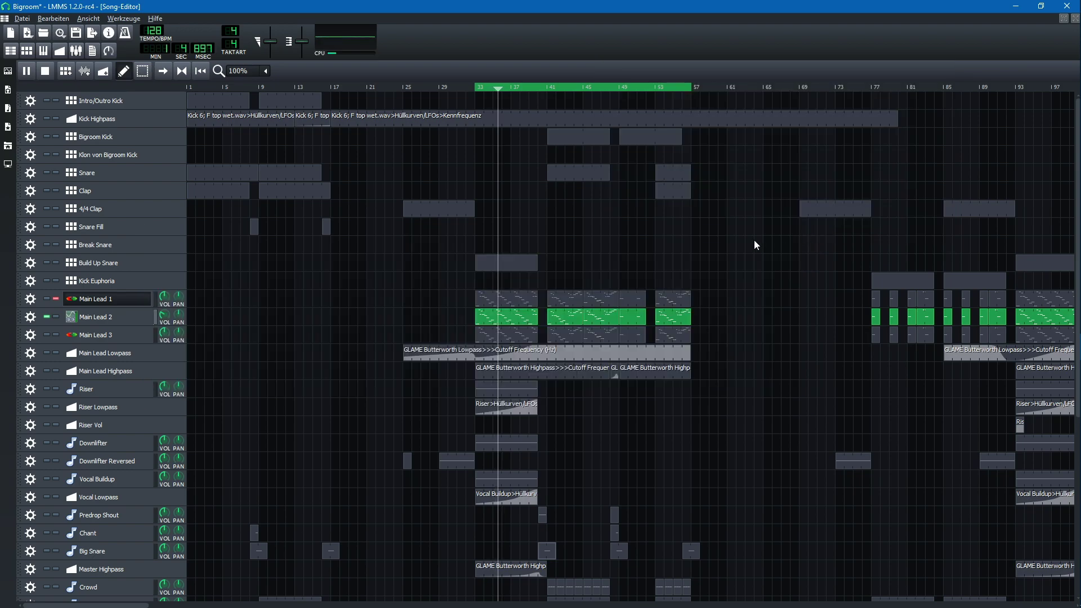
click(46, 68)
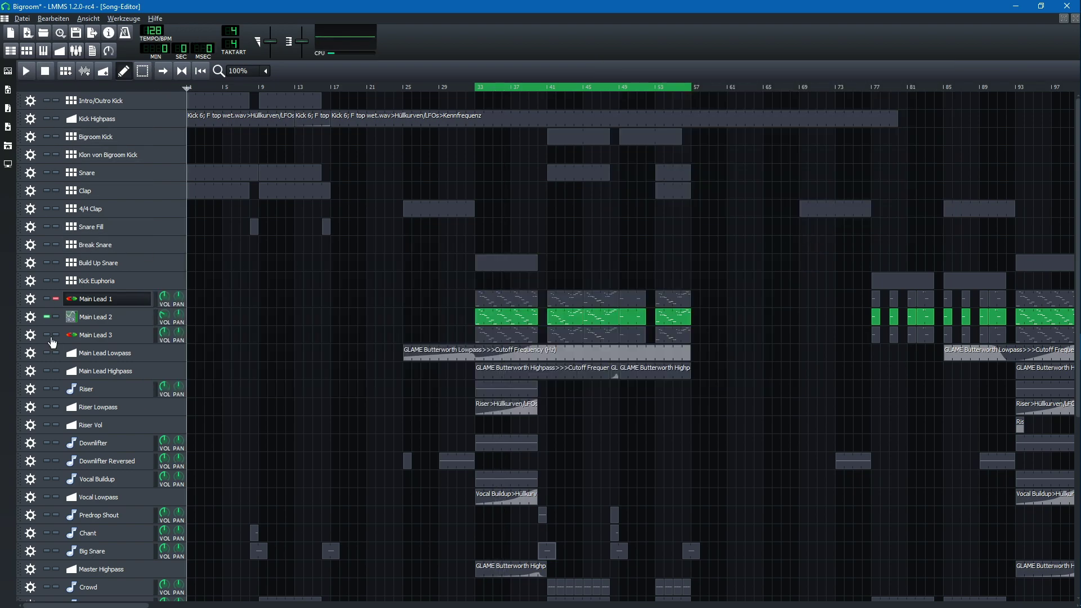
Play Main Lead 3 in place of Main Lead 2 and examine its Plucky Lead preset in Synth1
click(48, 335)
click(46, 317)
click(31, 73)
click(98, 334)
click(94, 498)
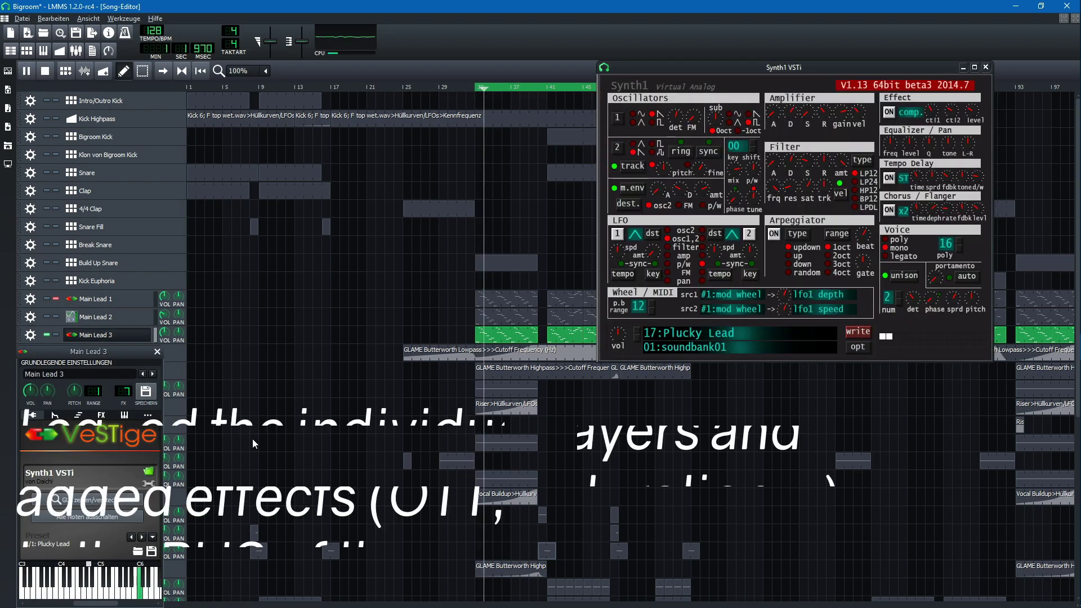
click(985, 67)
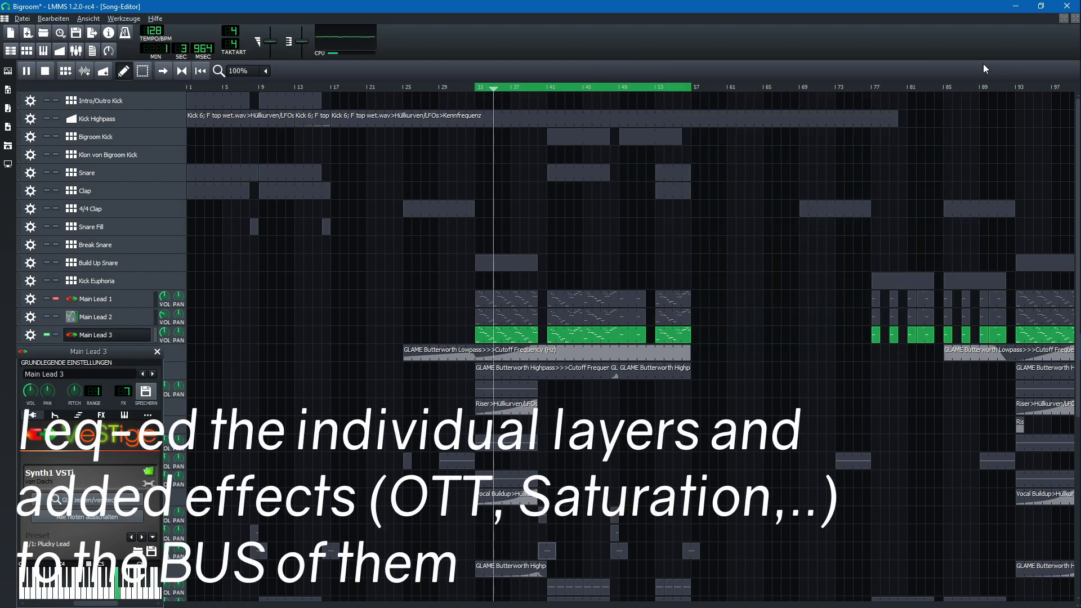
Examine the EasyQ effect on the Lead 3 mixer channel
click(76, 50)
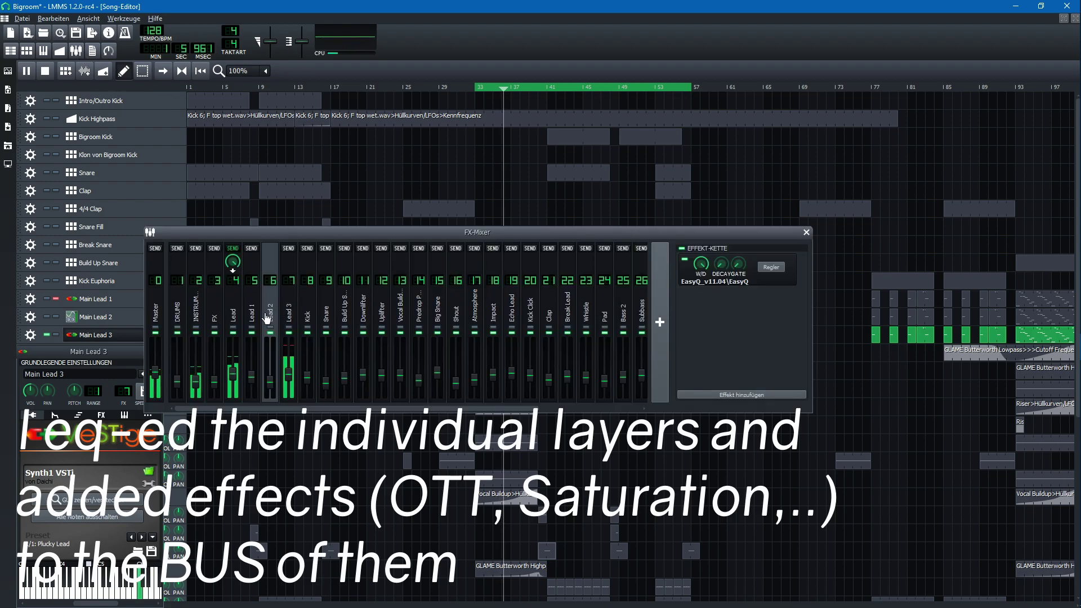
key(Right)
click(769, 267)
click(769, 267)
click(806, 232)
Unmute Main Lead 2 and Main Lead 1 to hear all three lead layers together, and close the Main Lead 3 instrument window
click(47, 316)
click(157, 351)
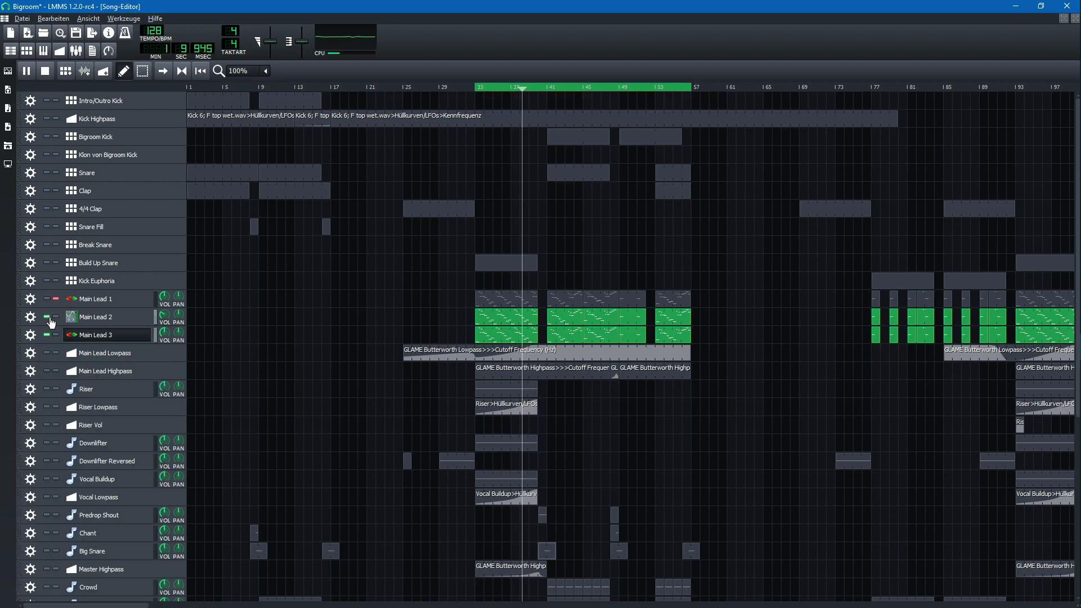
click(47, 298)
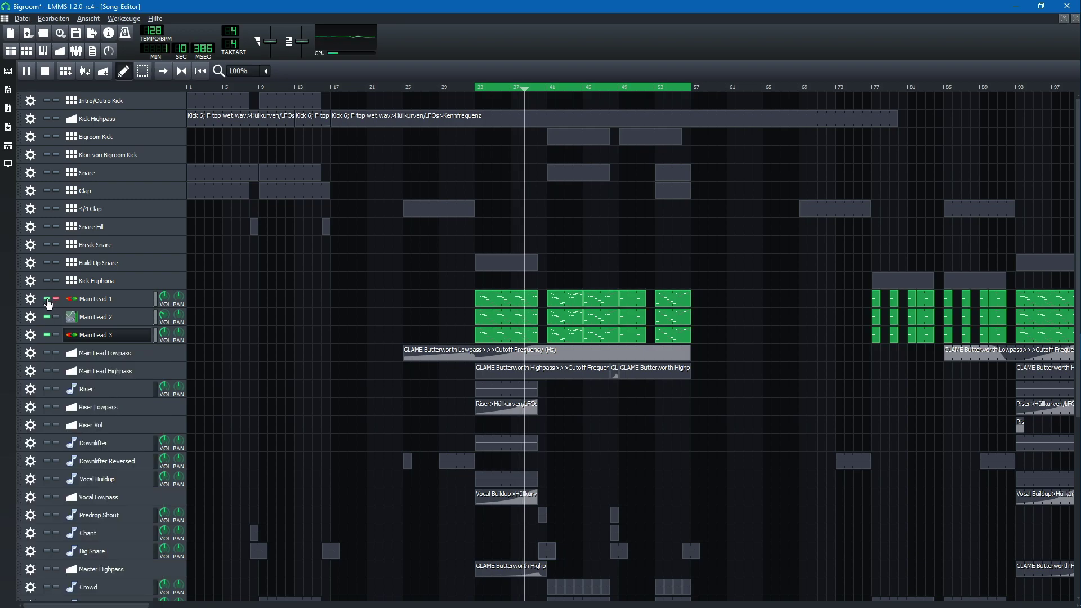
Examine the effect chain of the Lead bus in the FX-Mixer and unmute the Main Lead Lowpass automation
click(76, 50)
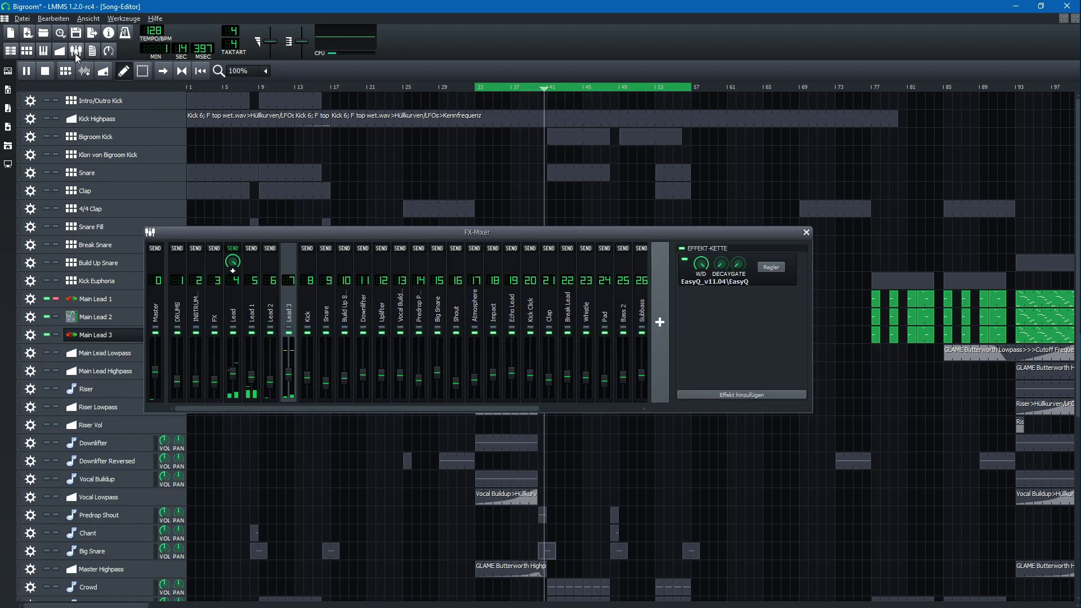
click(232, 304)
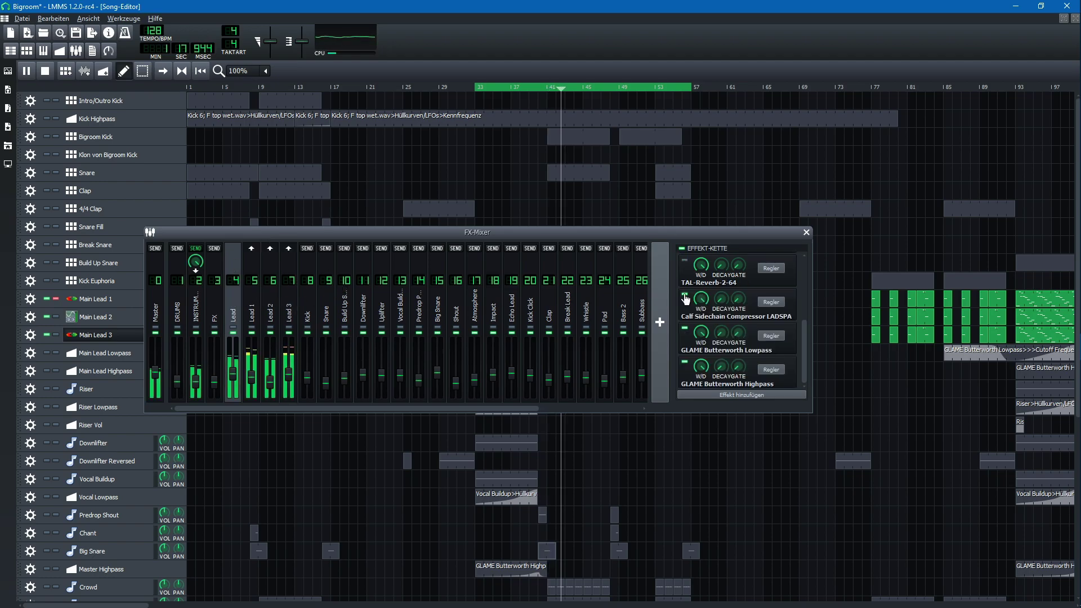
click(50, 352)
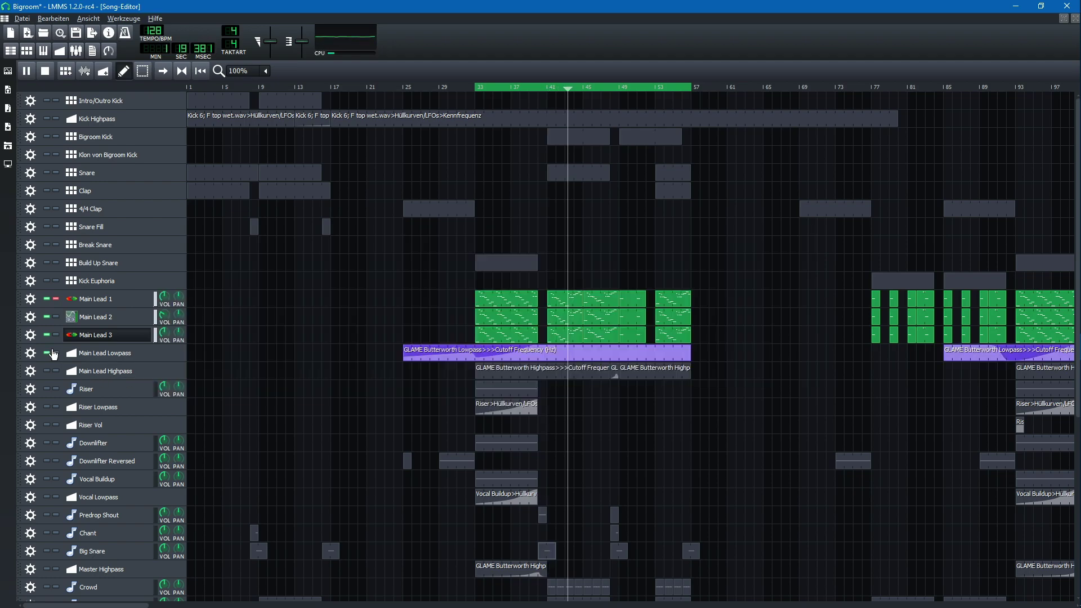
click(76, 51)
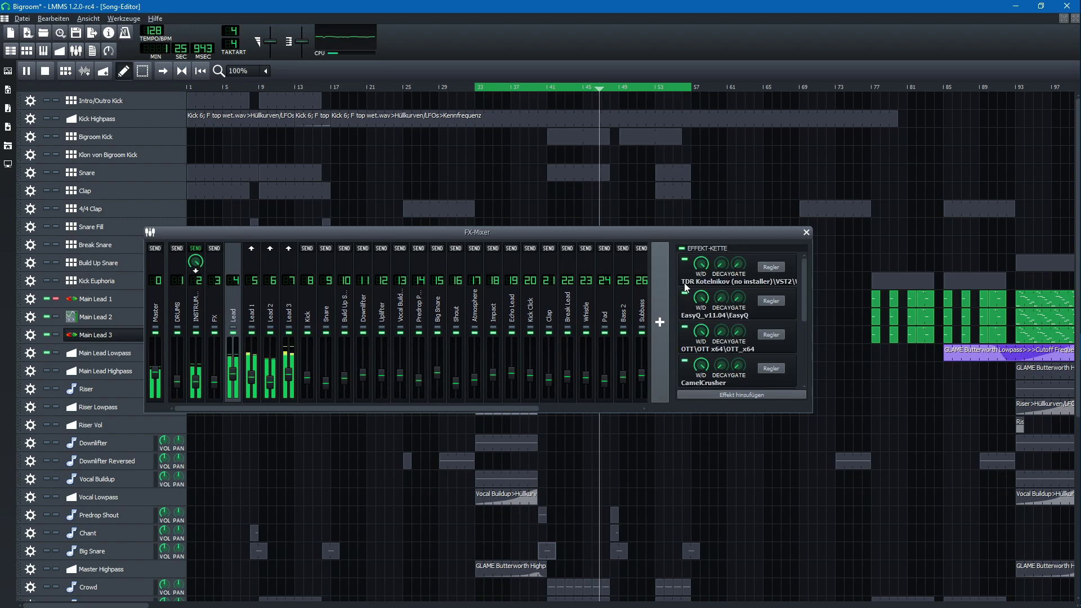
Bypass the Lead bus effects from TDR Kotelnikov through GLAME Butterworth Highpass to hear the leads dry
click(685, 294)
click(685, 261)
scroll(681, 275, up, 4)
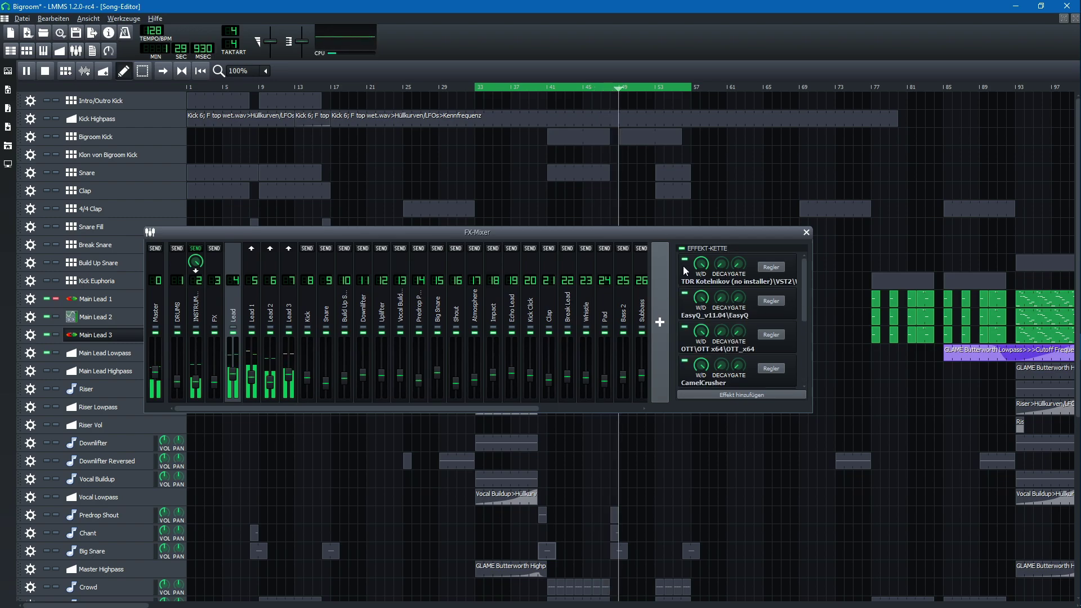
click(684, 294)
click(684, 327)
scroll(683, 313, down, 1)
scroll(685, 314, down, 2)
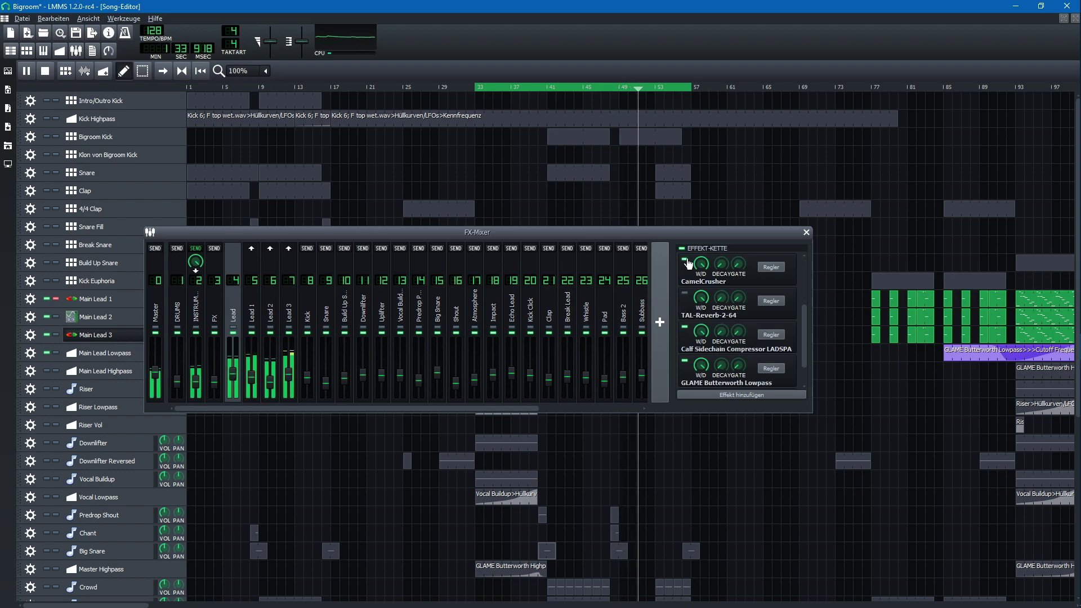
click(684, 327)
click(684, 362)
scroll(686, 365, down, 1)
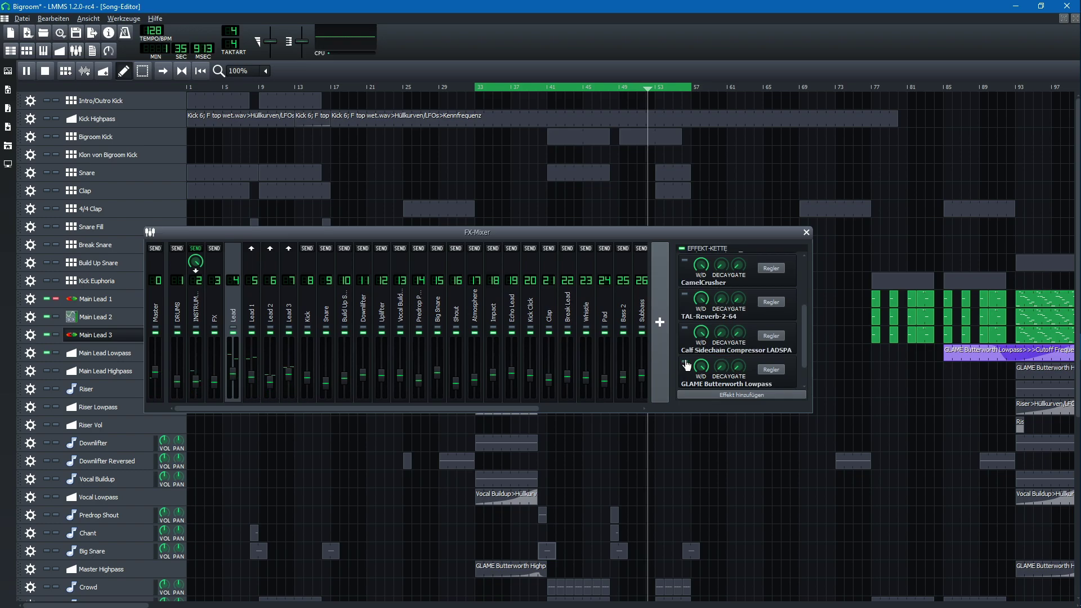
Re-enable the Lead bus effects one after another, from TDR Kotelnikov to GLAME Butterworth Highpass, including TAL-Reverb-2-64, while listening
scroll(686, 365, up, 4)
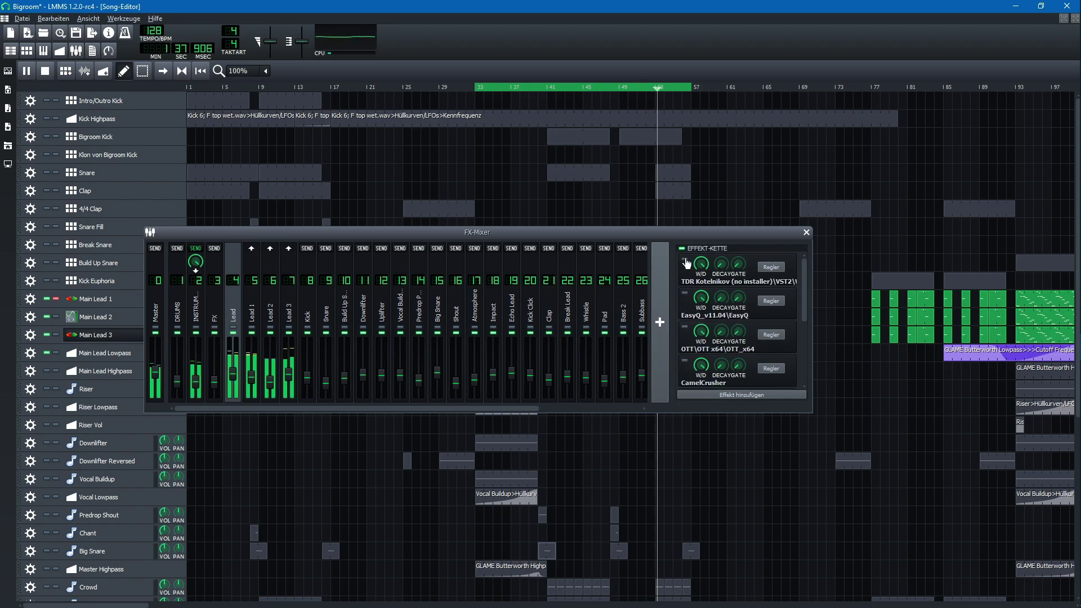
click(685, 293)
click(684, 326)
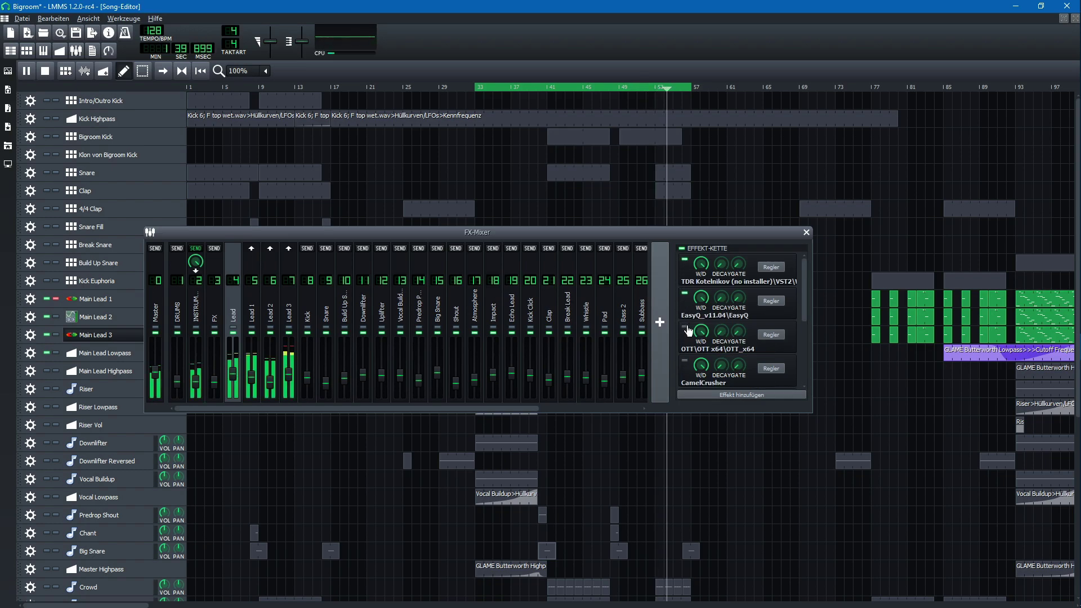
scroll(692, 366, down, 2)
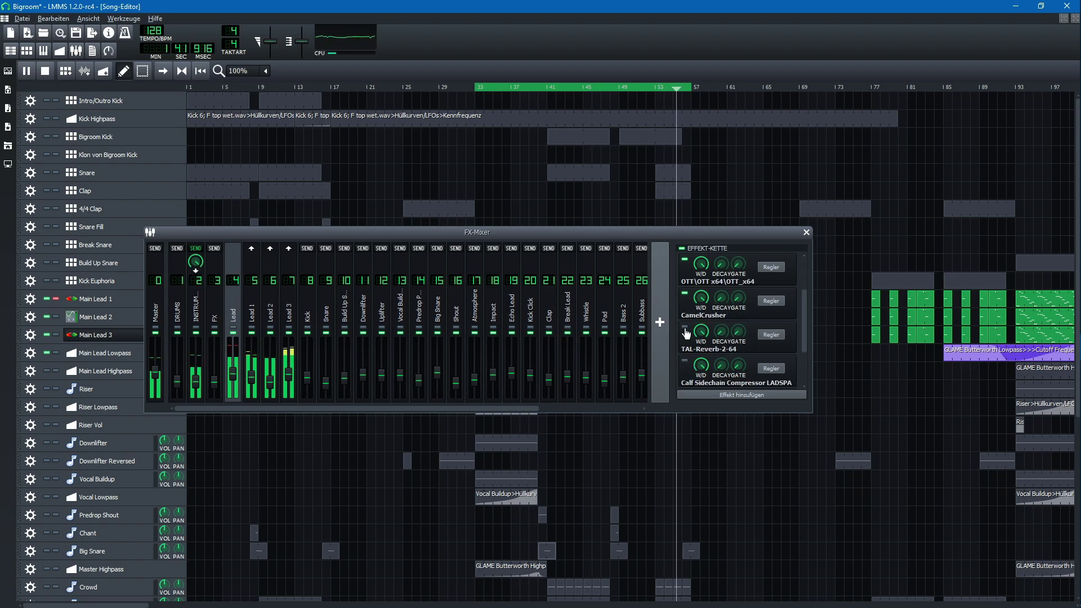
click(684, 361)
scroll(685, 360, down, 2)
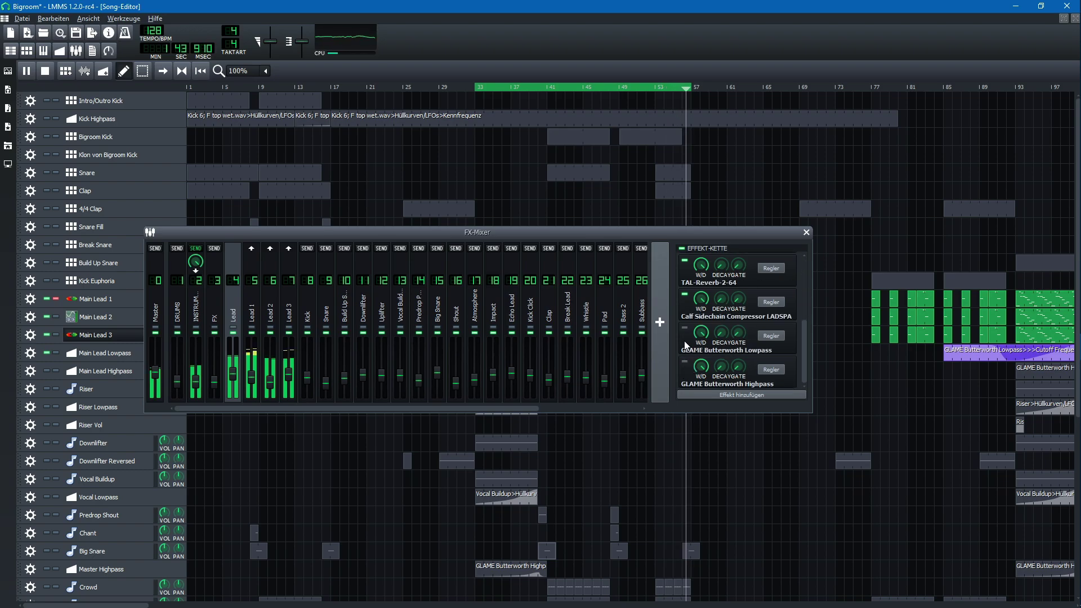
click(685, 361)
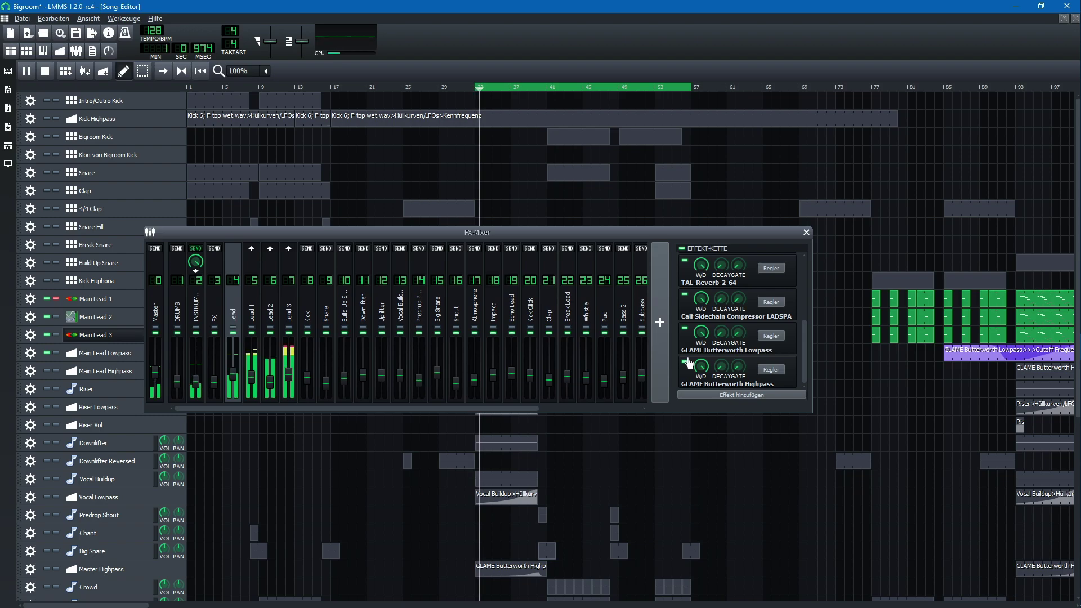
Close the FX-Mixer, stop the playback and end the Main Lead 1 solo
click(76, 51)
click(45, 71)
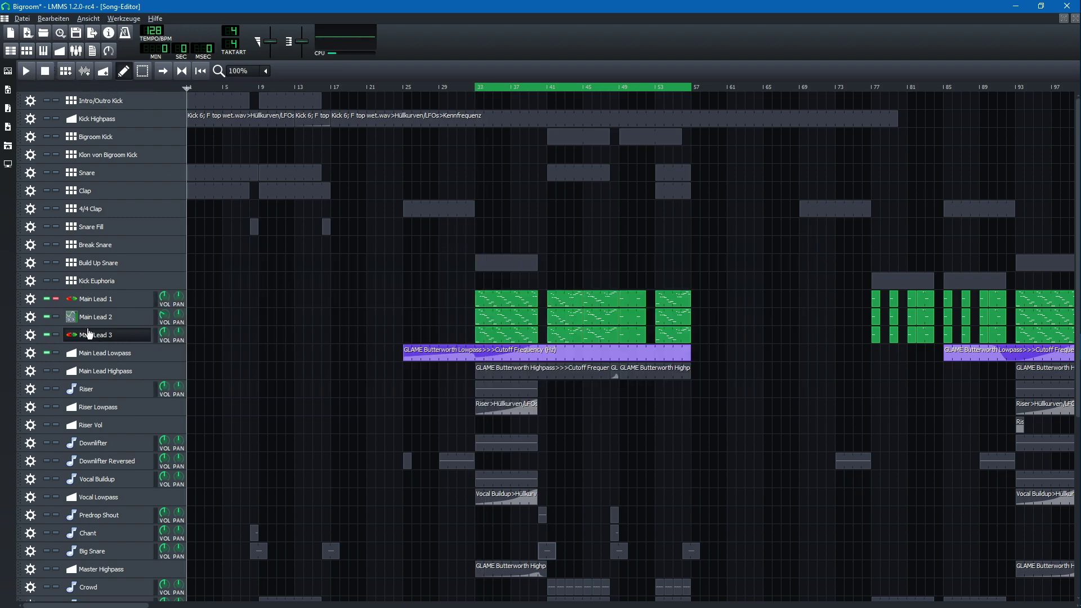
click(56, 299)
Solo the Thin Lead track and open its clip at bar 49 in the piano roll
scroll(608, 430, down, 5)
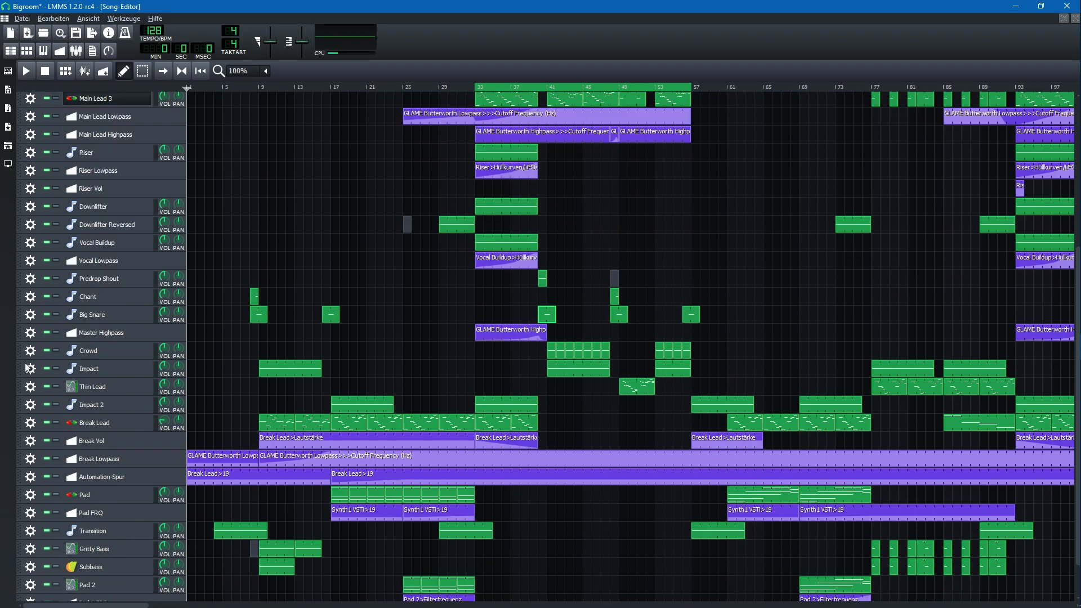
click(56, 388)
double_click(636, 387)
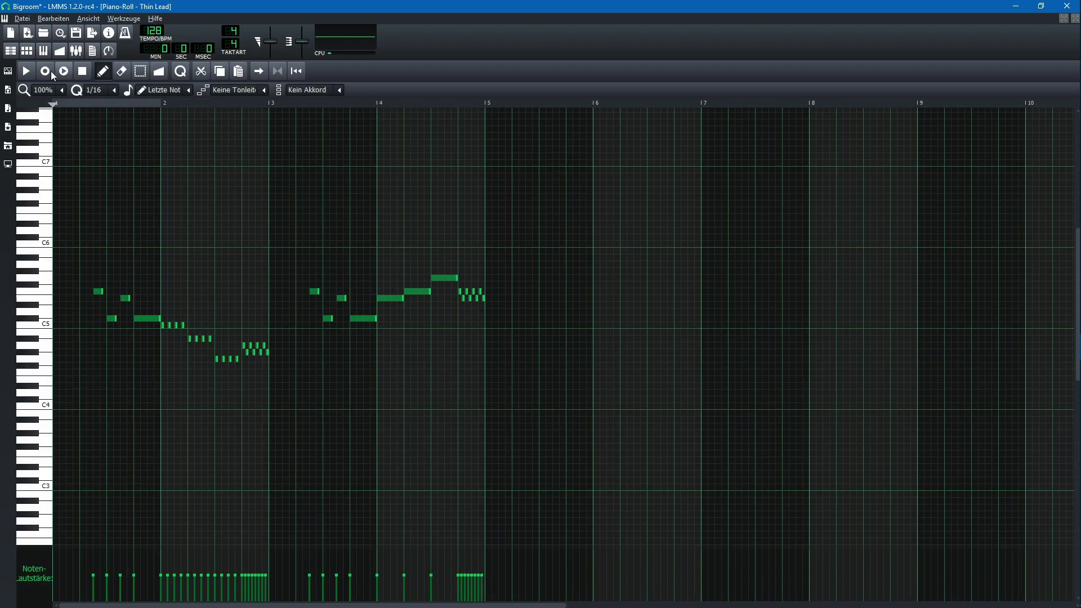
Play the Thin Lead clip and display the Echo Lead channel's effect chain in the FX-Mixer
click(28, 69)
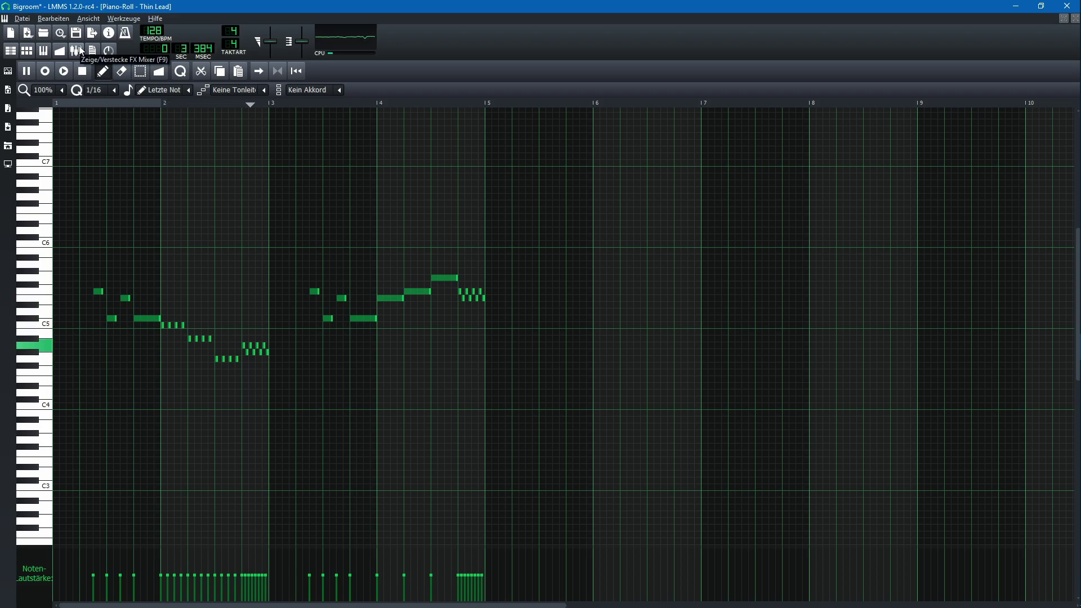
click(81, 51)
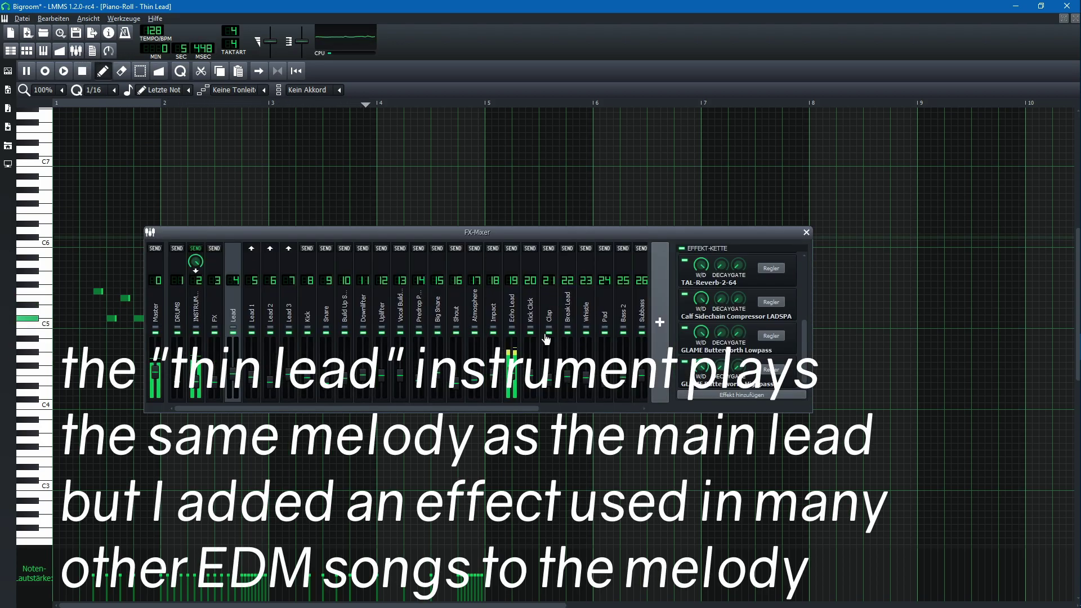
click(513, 323)
Examine the controls of the first EasyQ, OTT, Calf Saturator and second EasyQ on the Echo Lead channel, closing each one again
click(772, 265)
click(773, 266)
click(774, 302)
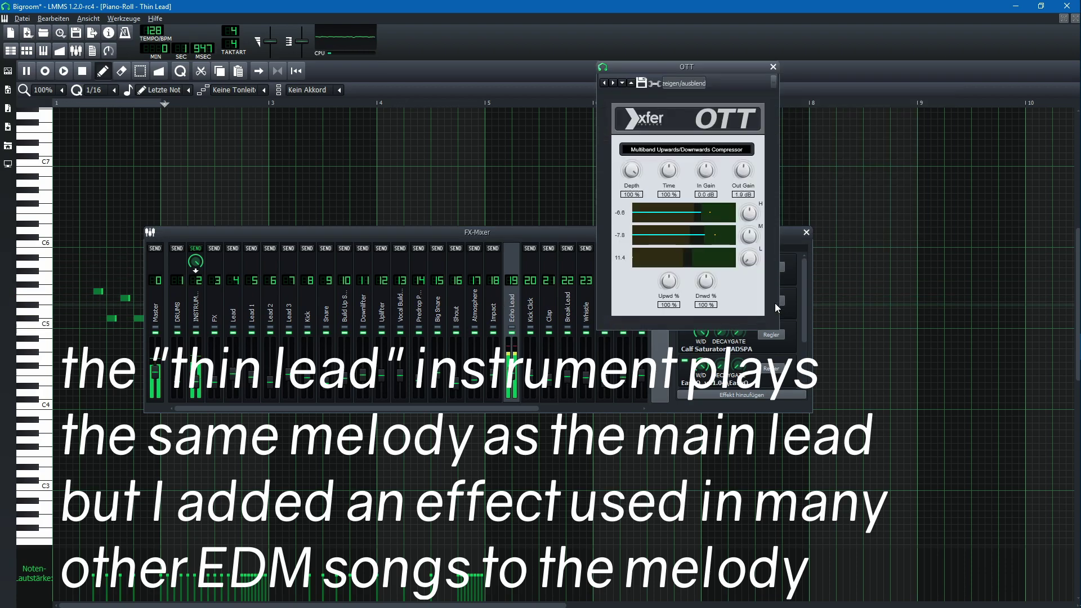
click(782, 303)
click(765, 338)
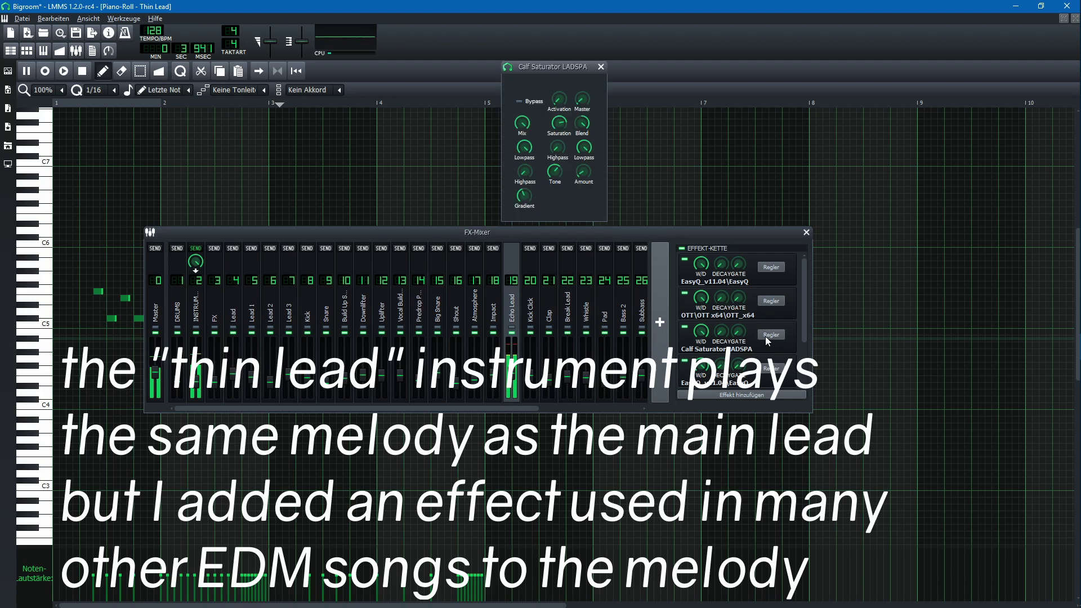
click(765, 336)
click(771, 370)
click(772, 369)
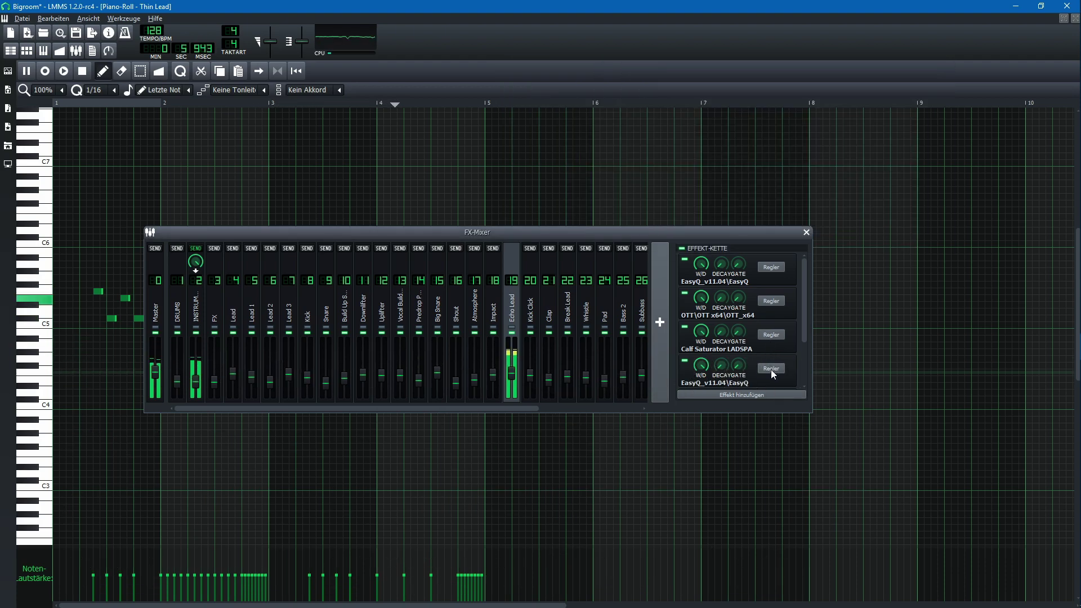
Examine the TAL-Reverb-2-64 controls on the Echo Lead channel and close them again
scroll(771, 370, down, 2)
click(769, 335)
click(769, 335)
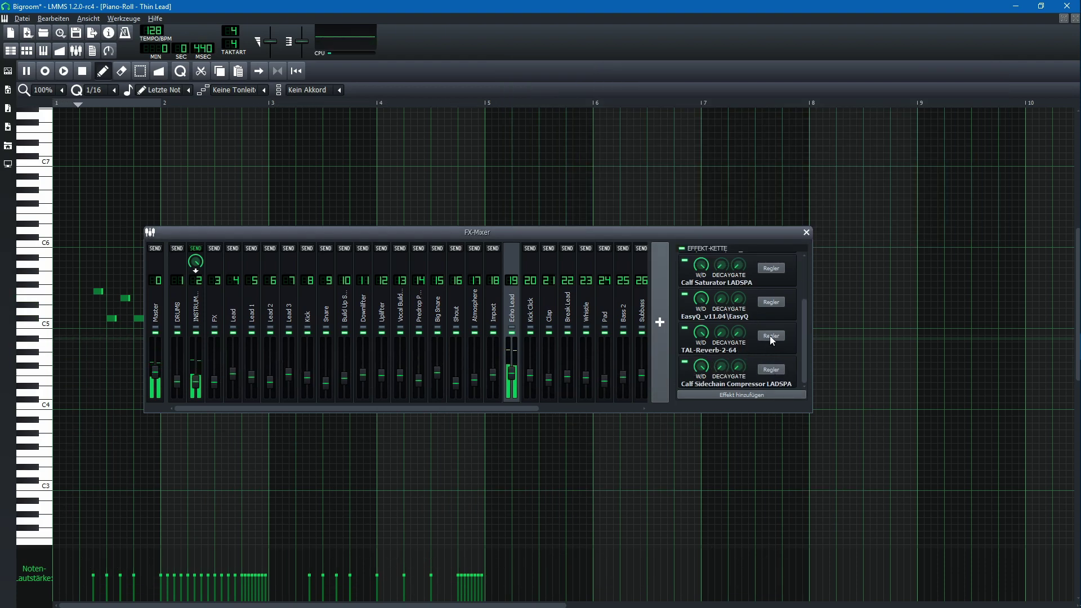
click(769, 335)
click(769, 335)
Bypass the Echo Lead effects, including both EasyQ instances, OTT and Calf Saturator, to hear the thin lead dry
scroll(767, 344, up, 2)
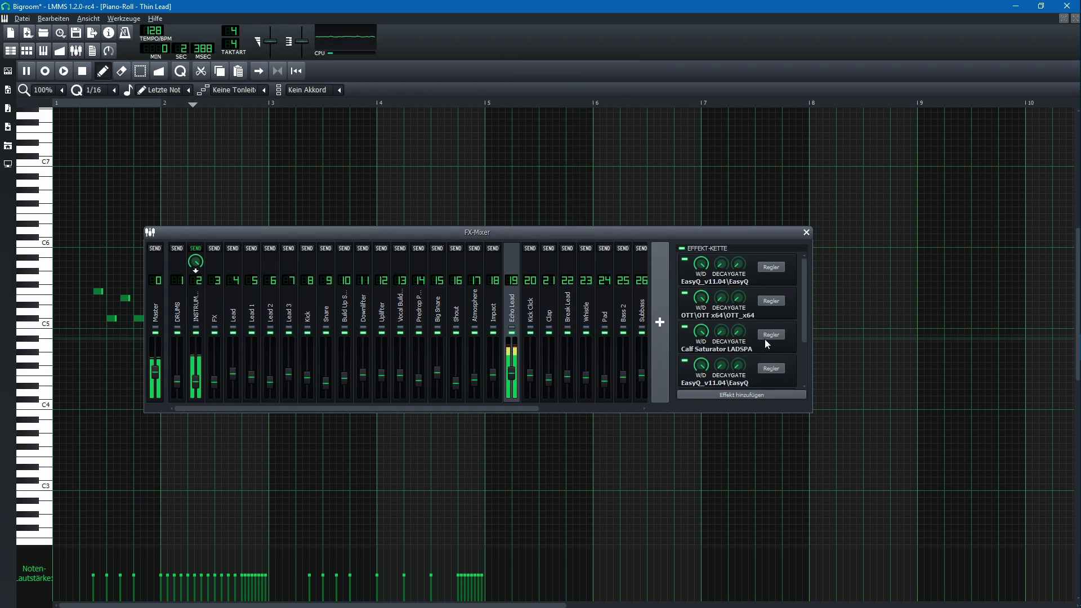
click(685, 327)
click(686, 365)
scroll(687, 367, down, 2)
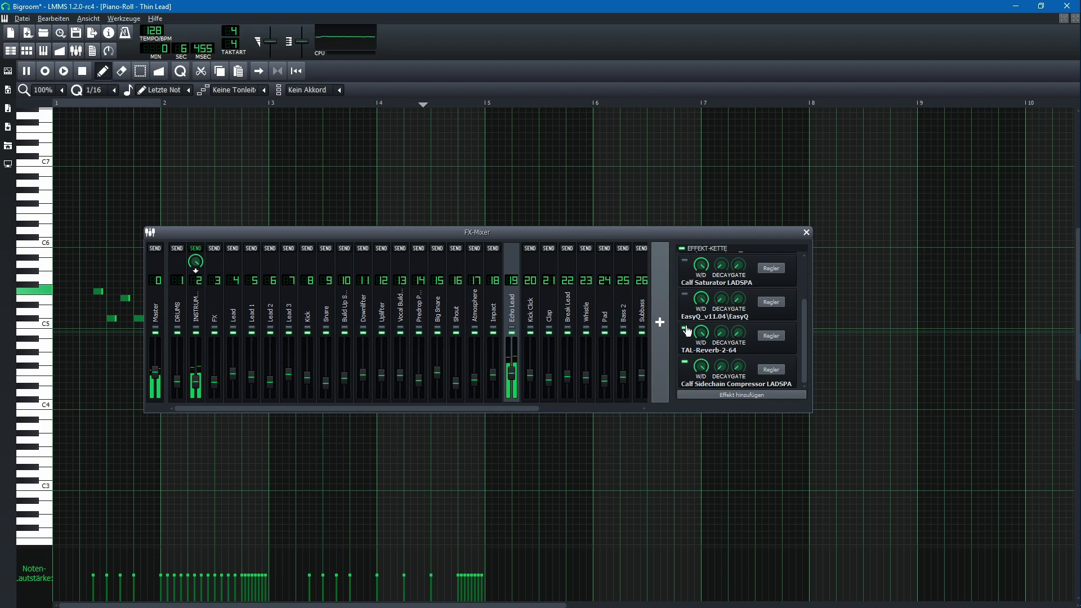
Re-enable the bypassed Echo Lead effects one after another, from the first EasyQ down the chain, while listening
scroll(683, 355, up, 2)
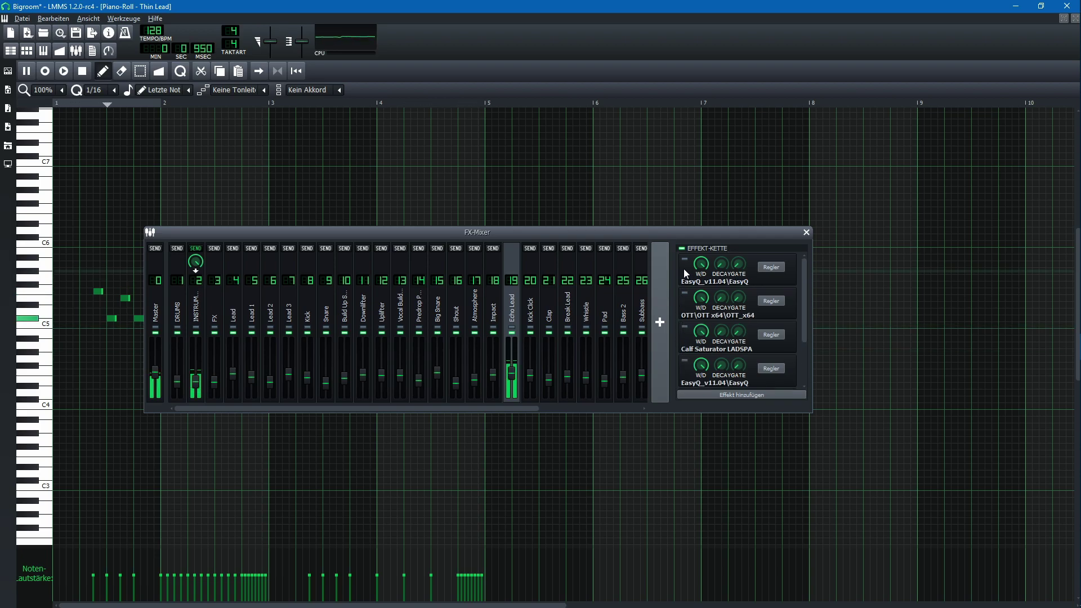
click(684, 293)
click(685, 327)
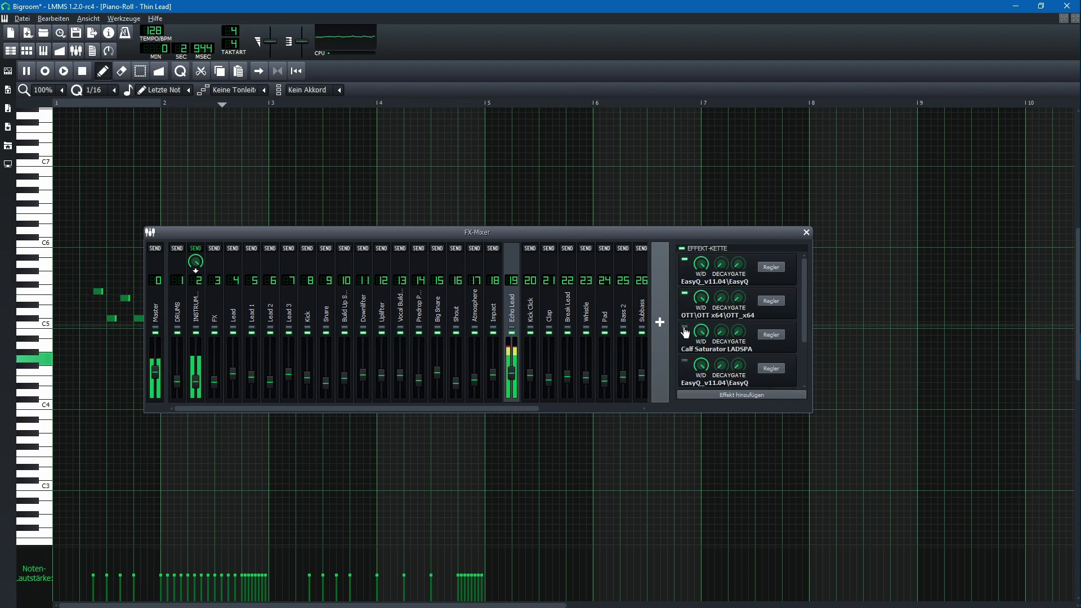
click(686, 365)
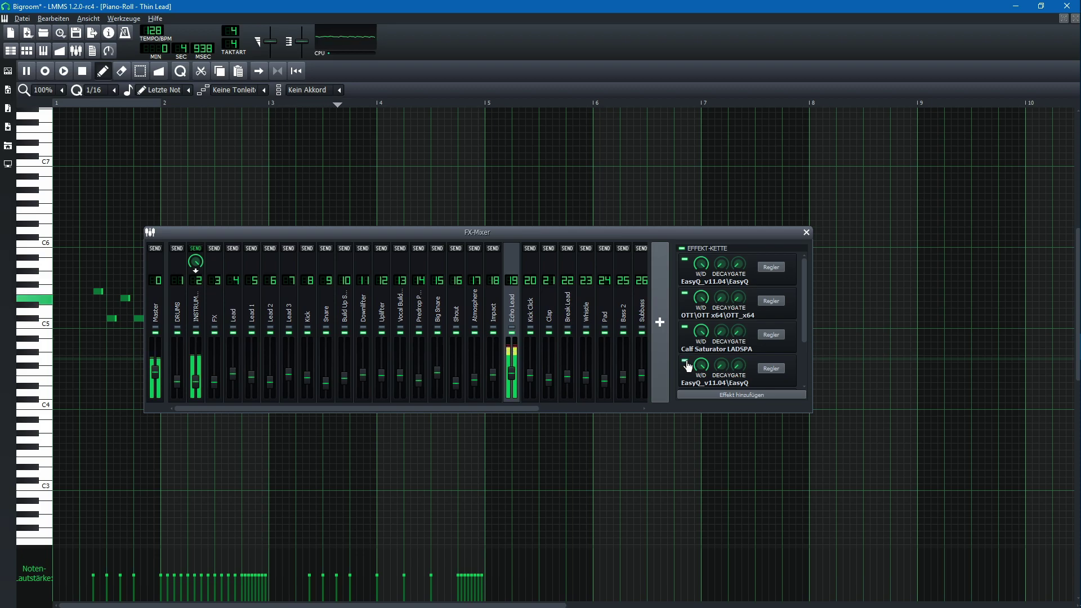
scroll(685, 366, down, 2)
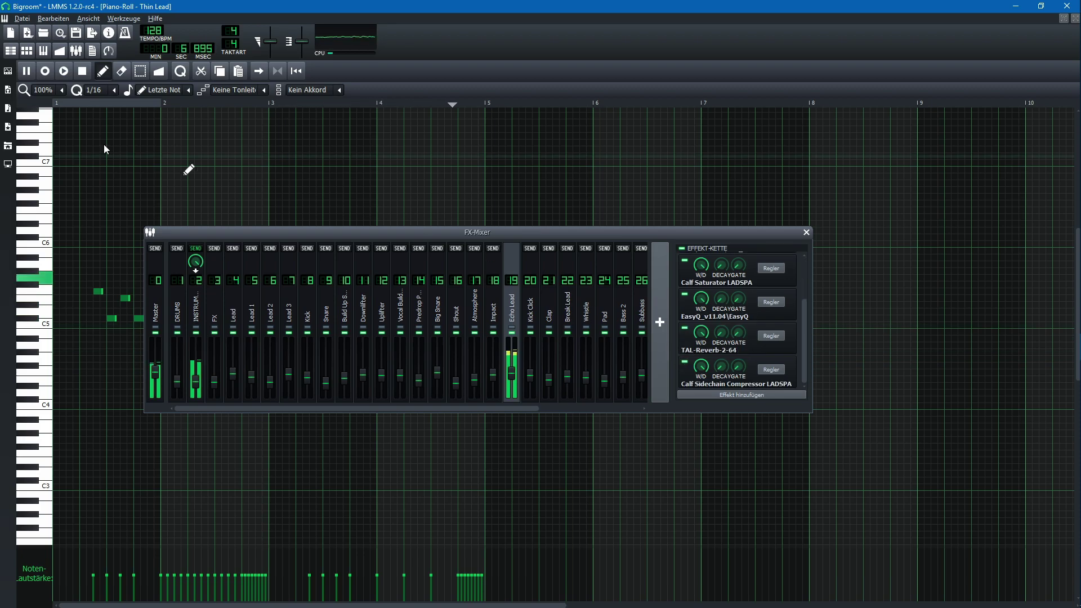
Stop the playback, close the FX-Mixer and end the Thin Lead solo in the Song-Editor
click(82, 71)
key(F9)
click(10, 51)
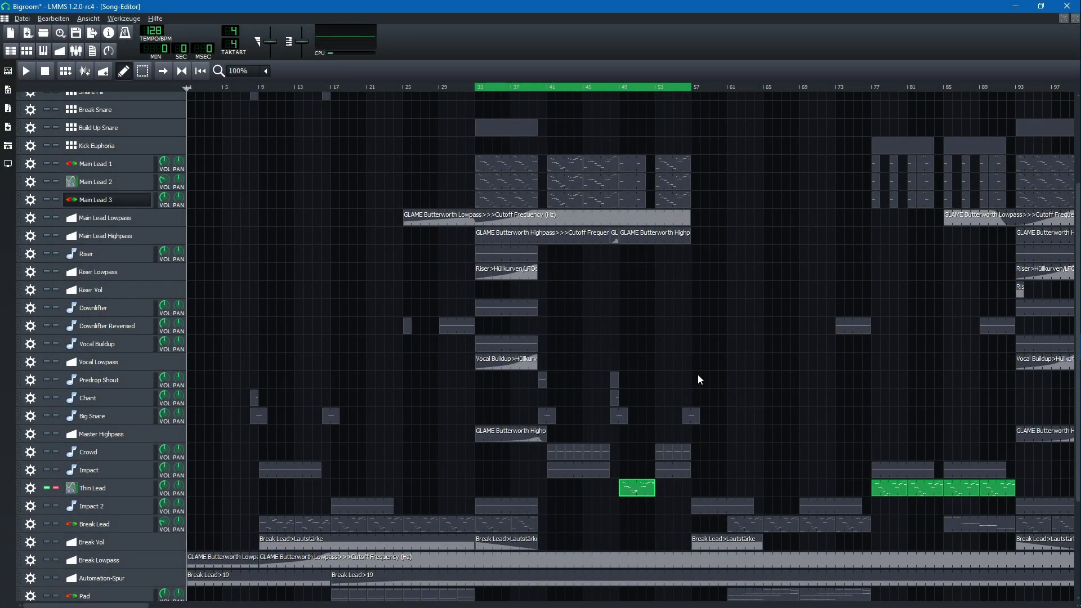
click(57, 489)
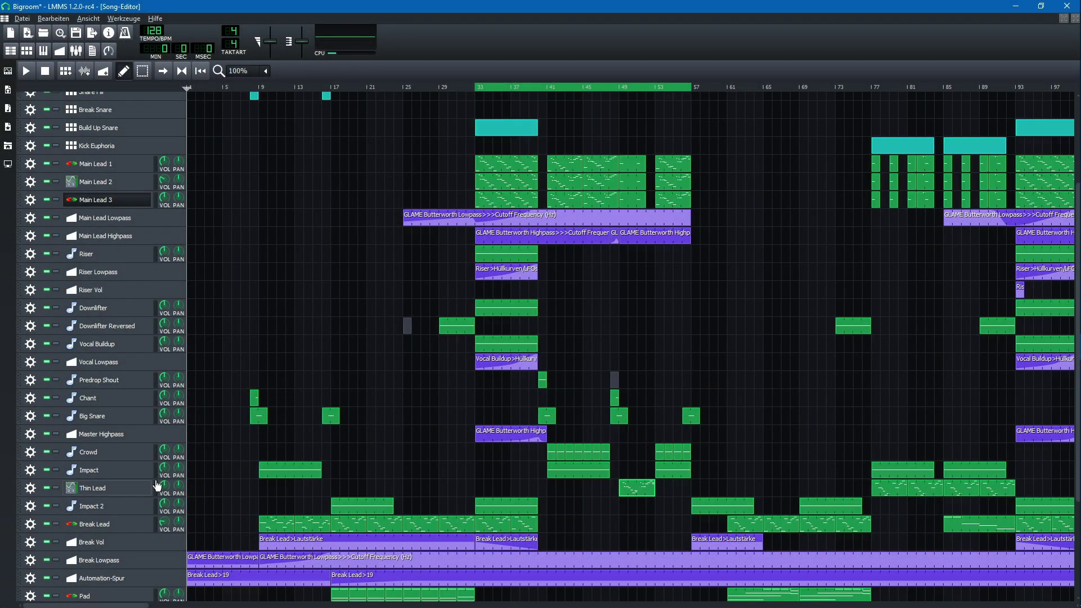
Play the Impact clip at bar 41 in the piano roll and examine the Chant clip just before bar 49
double_click(559, 476)
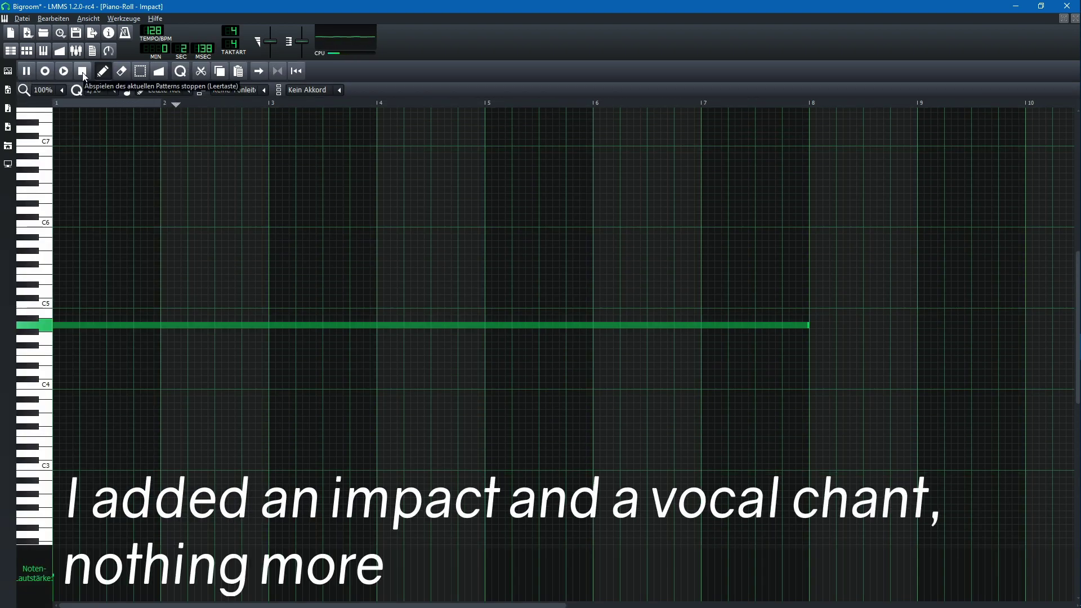
click(10, 50)
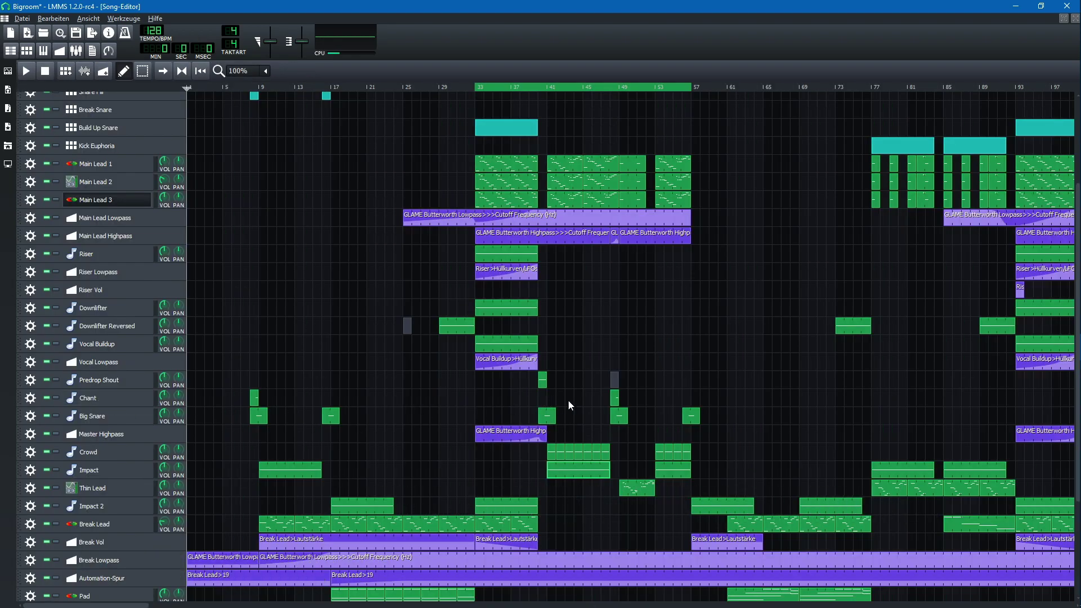
double_click(620, 398)
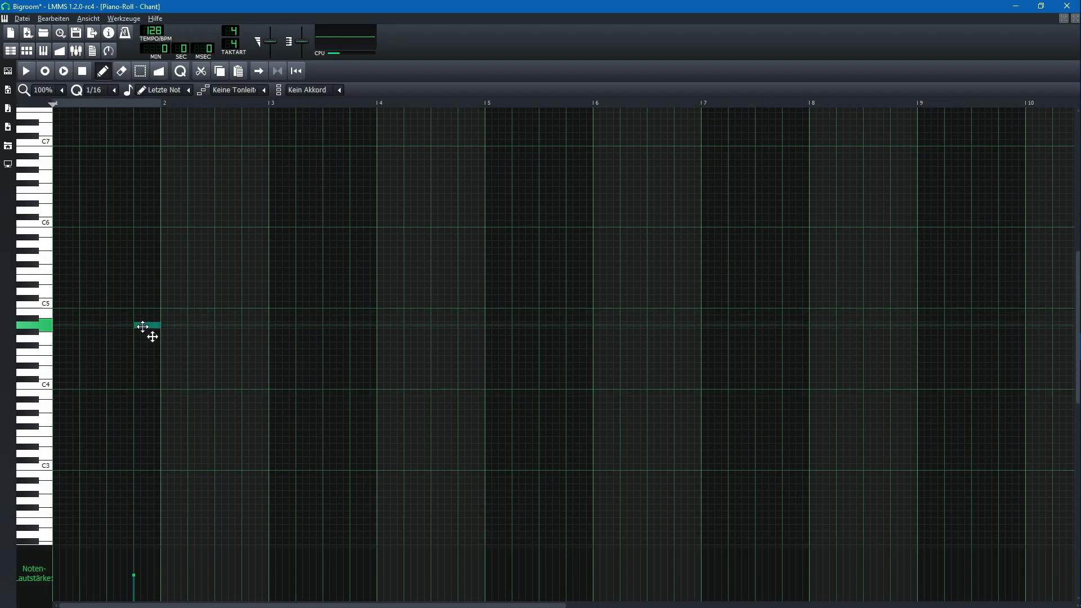
click(11, 51)
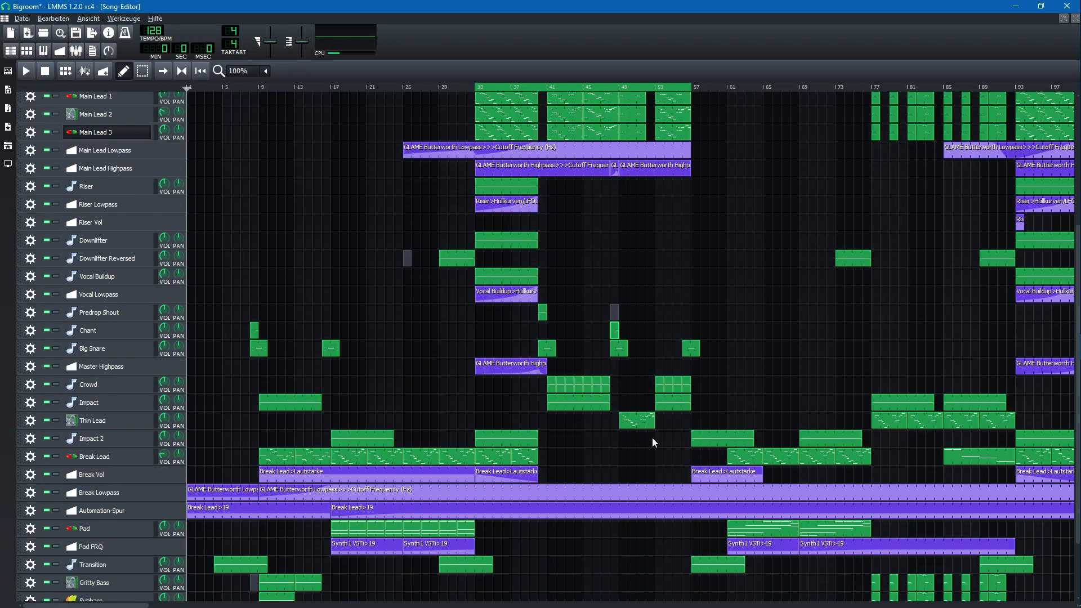
scroll(651, 438, down, 3)
scroll(652, 438, up, 10)
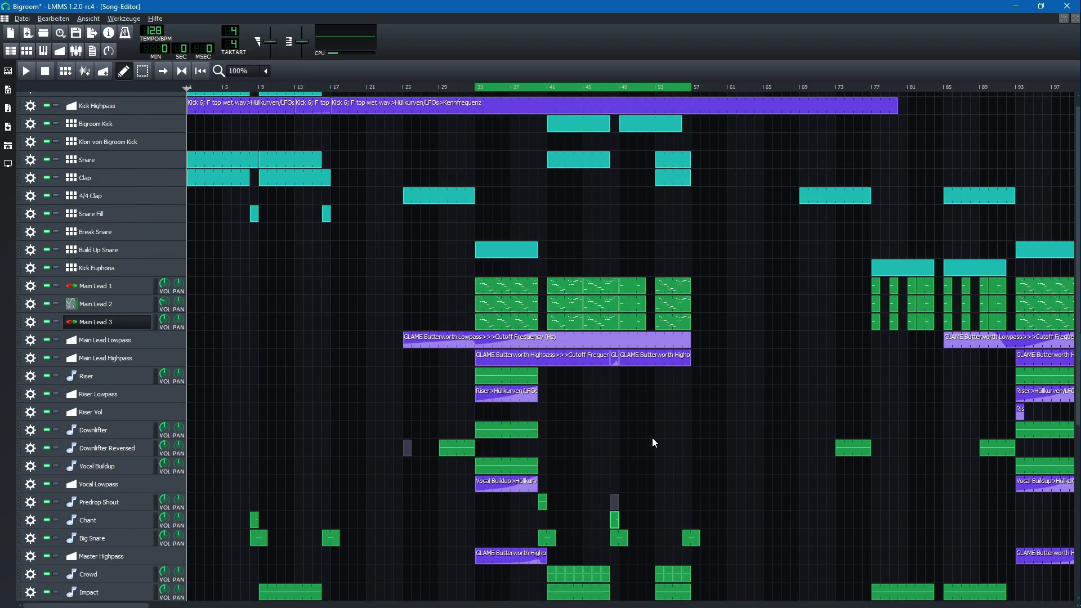